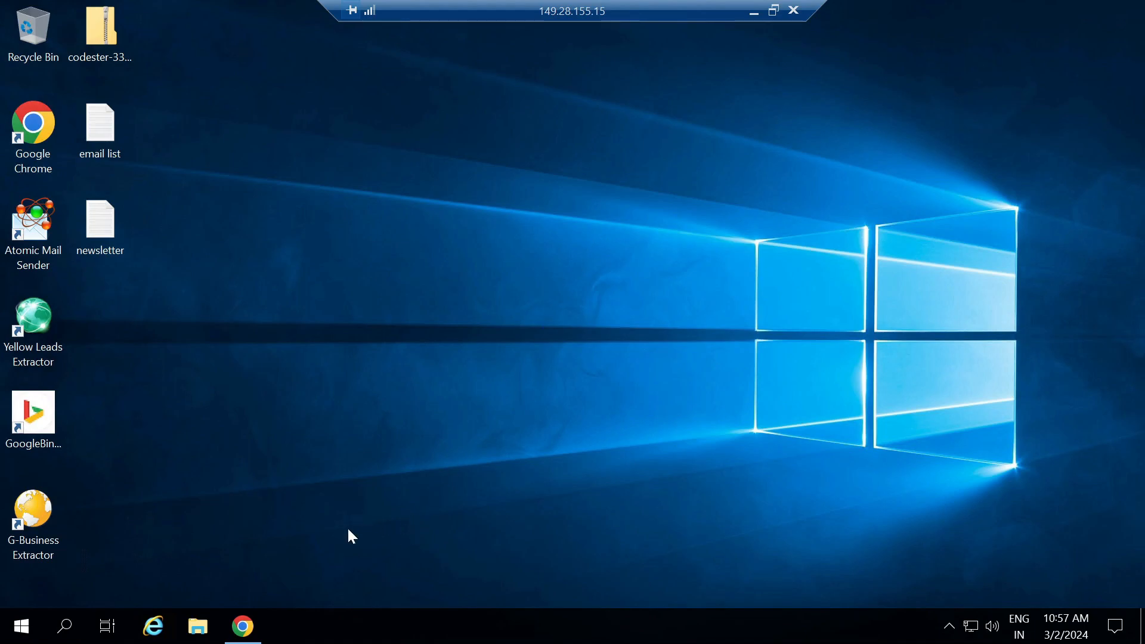
- From Chrome's avatar menu, open Manage your Google Account > Security and scroll to sign-in options
{"action": "left_click", "coordinate": [246, 628]}
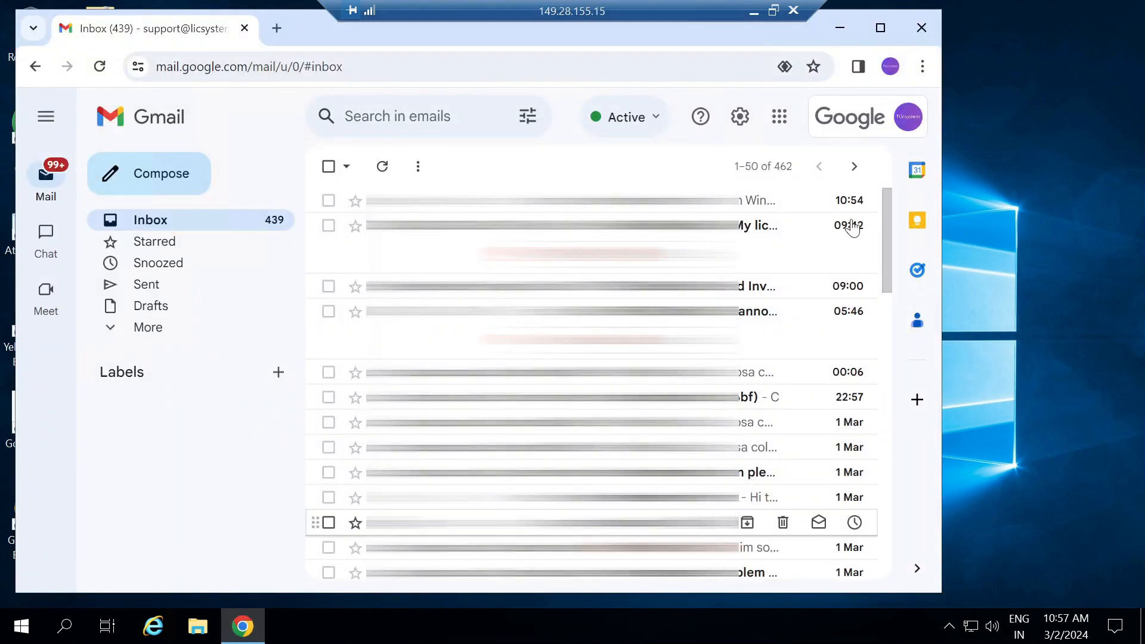
{"action": "left_click", "coordinate": [909, 117]}
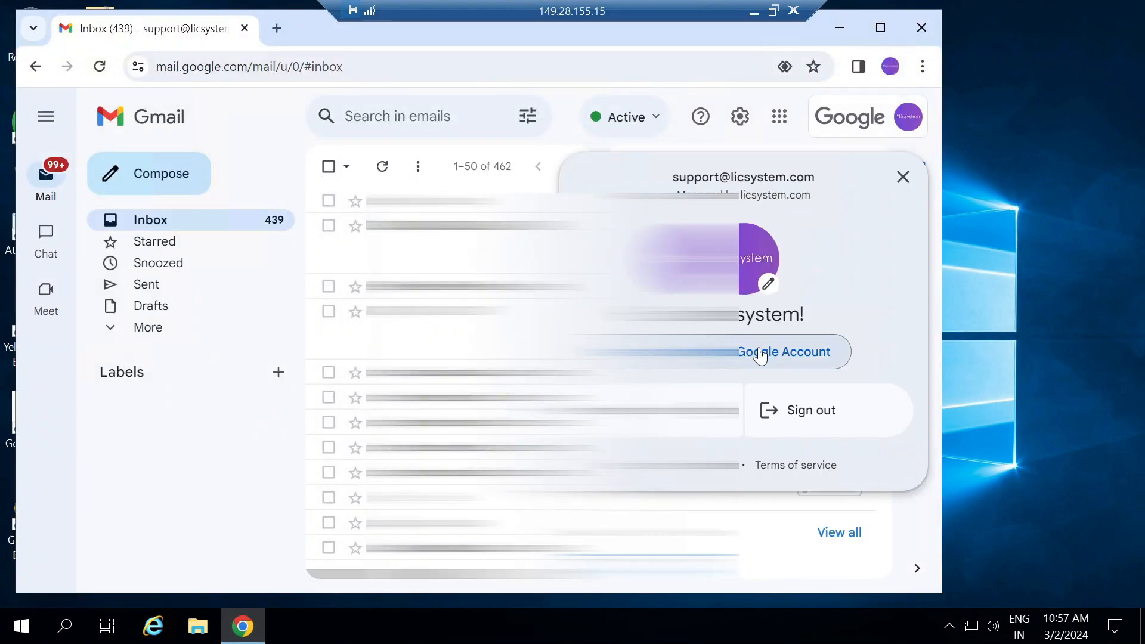
{"action": "left_click", "coordinate": [760, 350]}
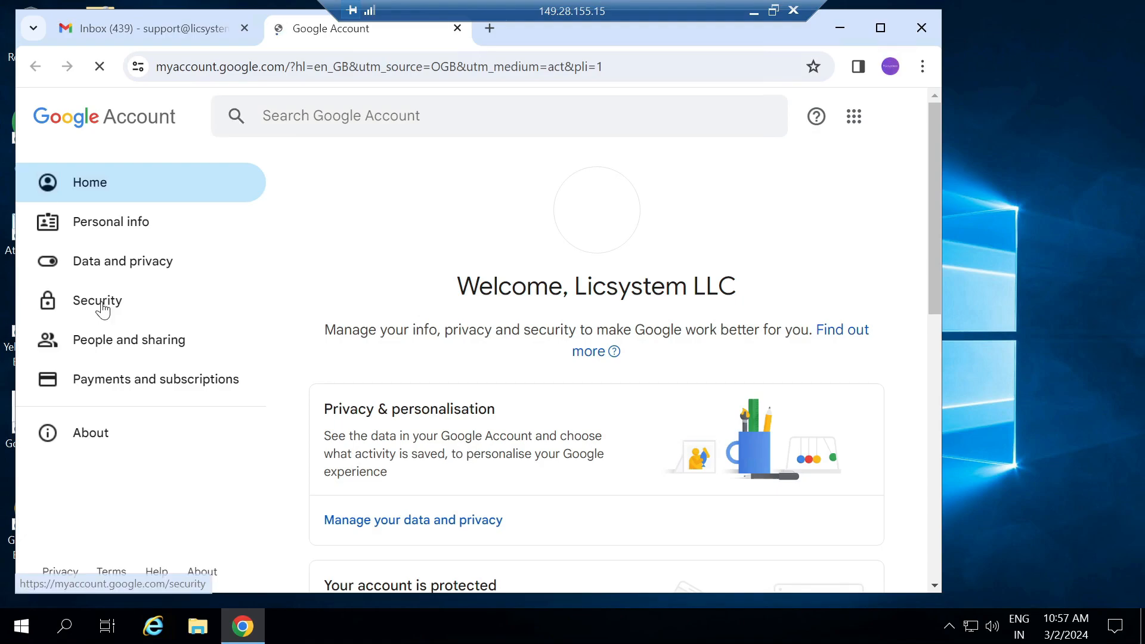
{"action": "left_click", "coordinate": [102, 303]}
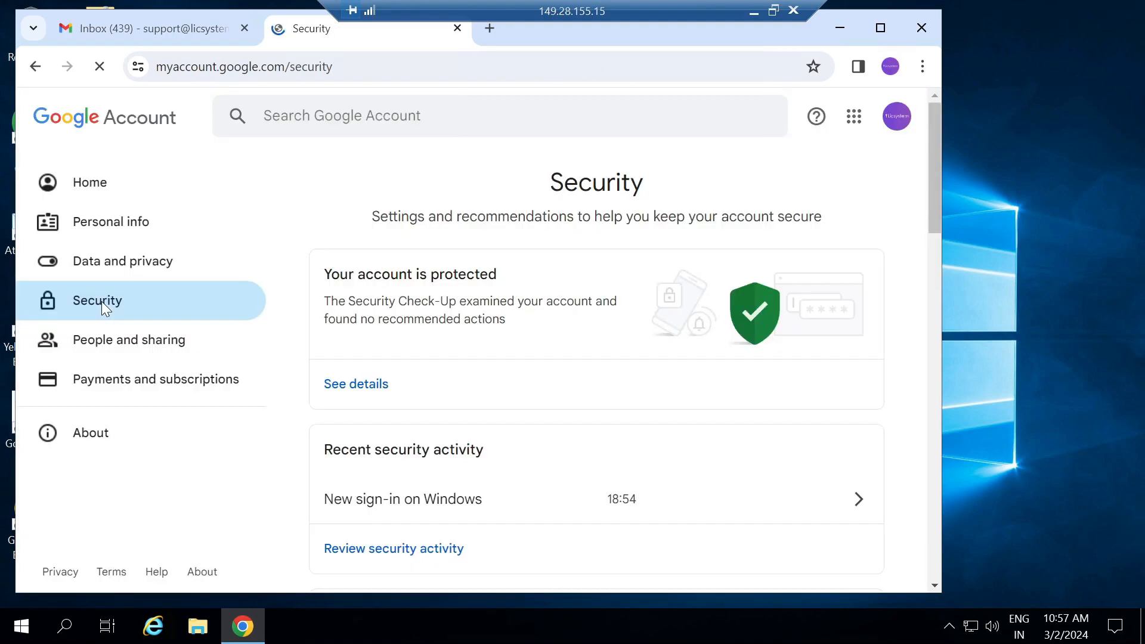
{"action": "scroll", "coordinate": [507, 297], "scroll_direction": "down", "scroll_amount": 5}
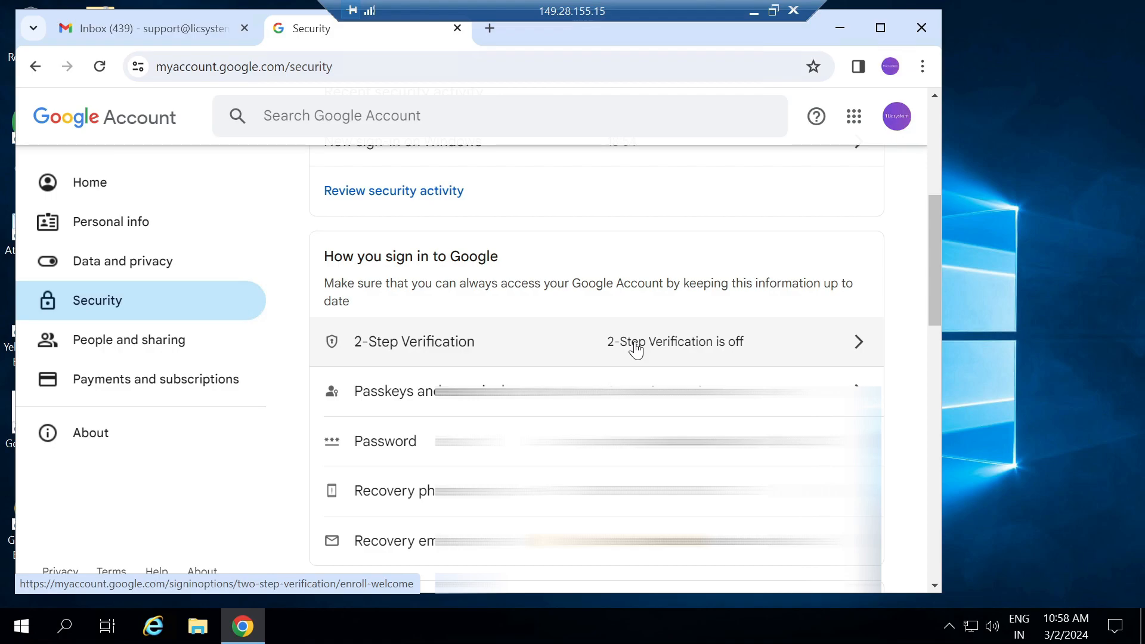
- Start 2-Step Verification setup and choose to verify identity with the phone
{"action": "left_click", "coordinate": [635, 343]}
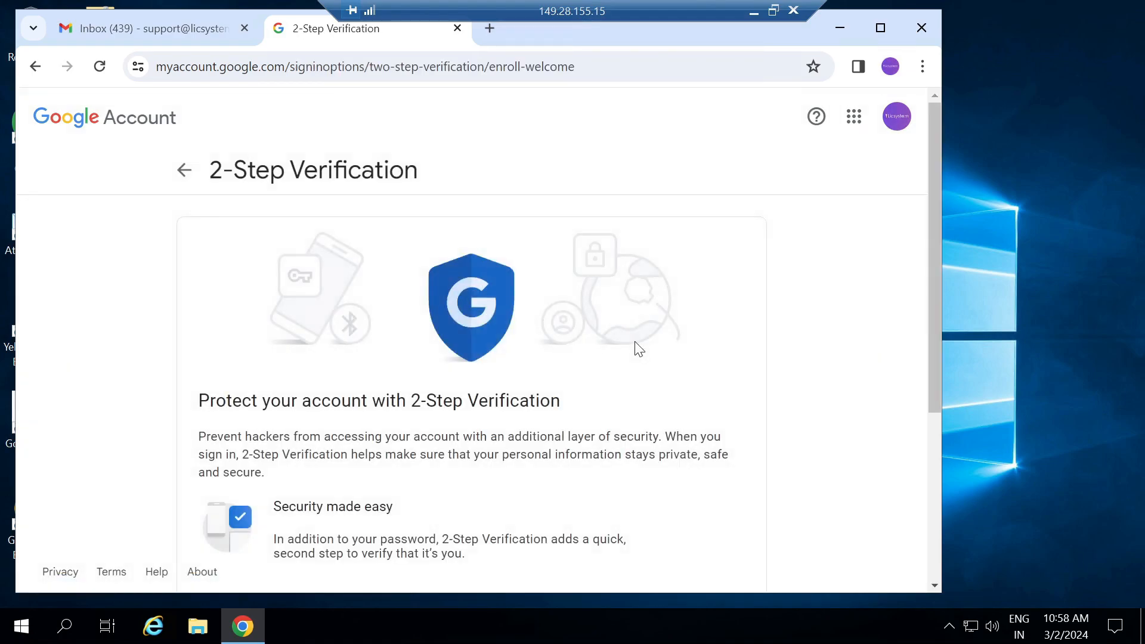
{"action": "scroll", "coordinate": [638, 349], "scroll_direction": "down", "scroll_amount": 5}
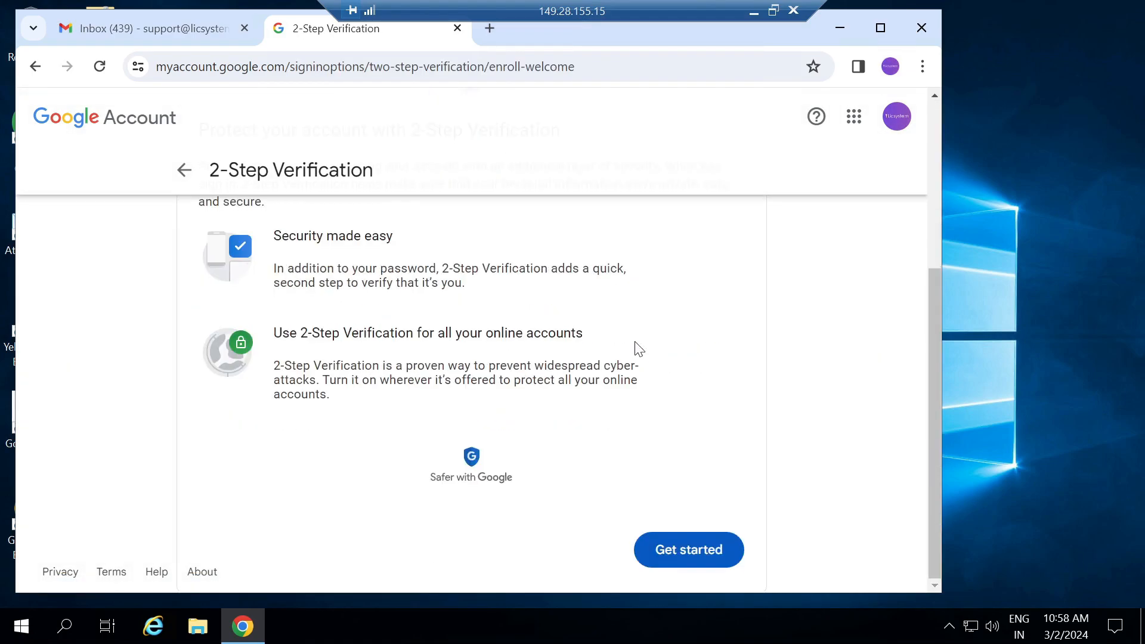
{"action": "left_click", "coordinate": [684, 540]}
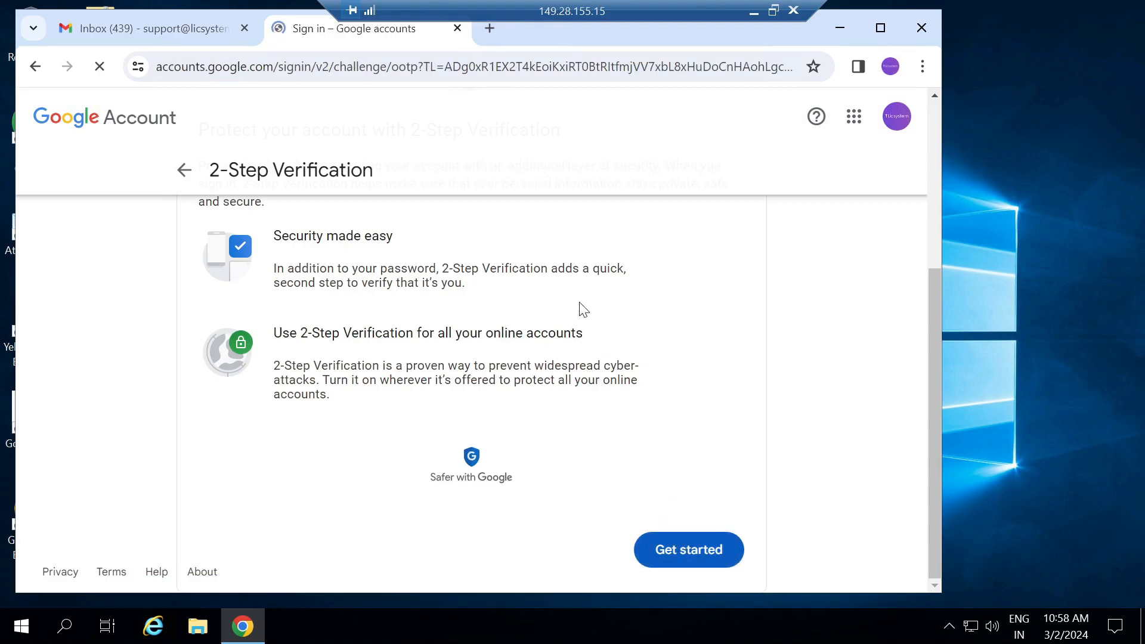
{"action": "left_click", "coordinate": [460, 460]}
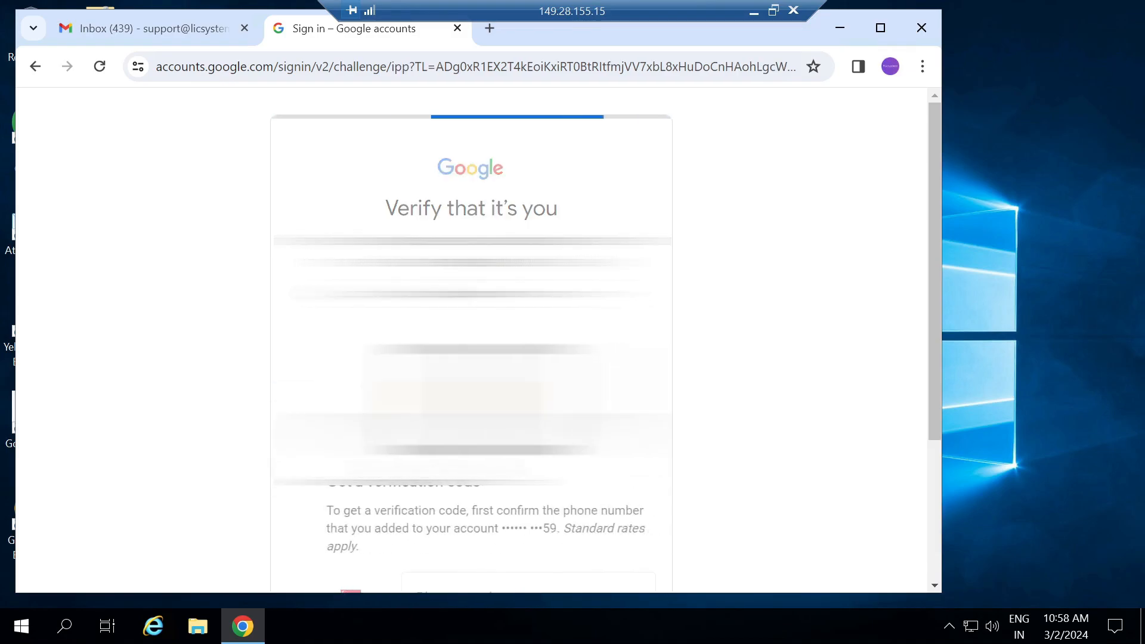
- Select India as the country, enter the phone number, and submit the verification code
{"action": "scroll", "coordinate": [460, 459], "scroll_direction": "down", "scroll_amount": 1}
{"action": "scroll", "coordinate": [460, 418], "scroll_direction": "down", "scroll_amount": 2}
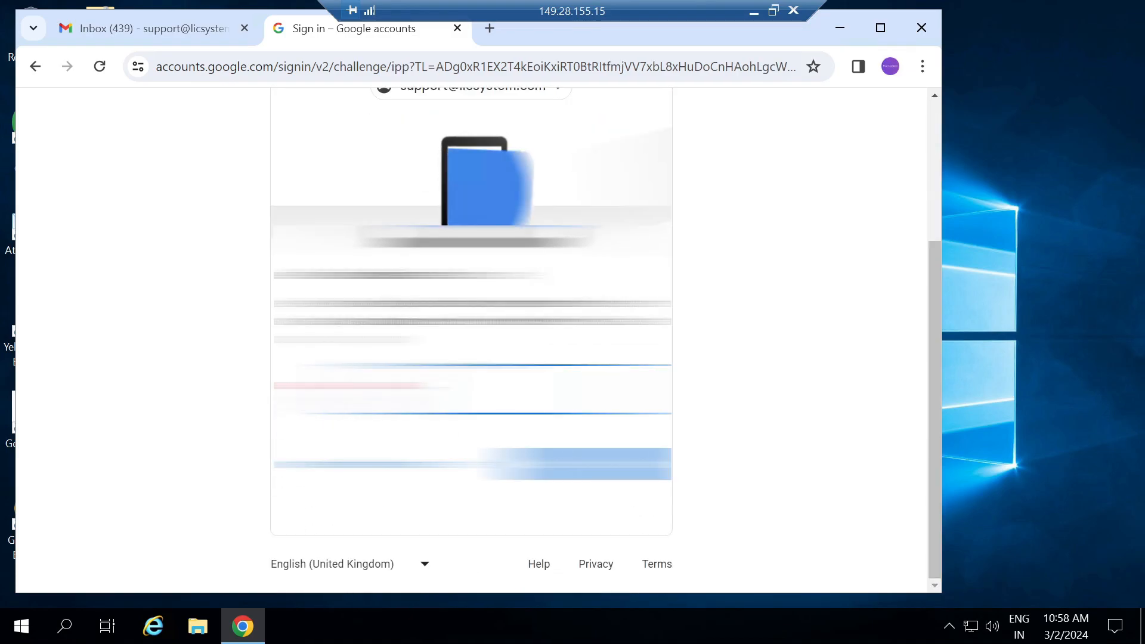
{"action": "left_click", "coordinate": [340, 391]}
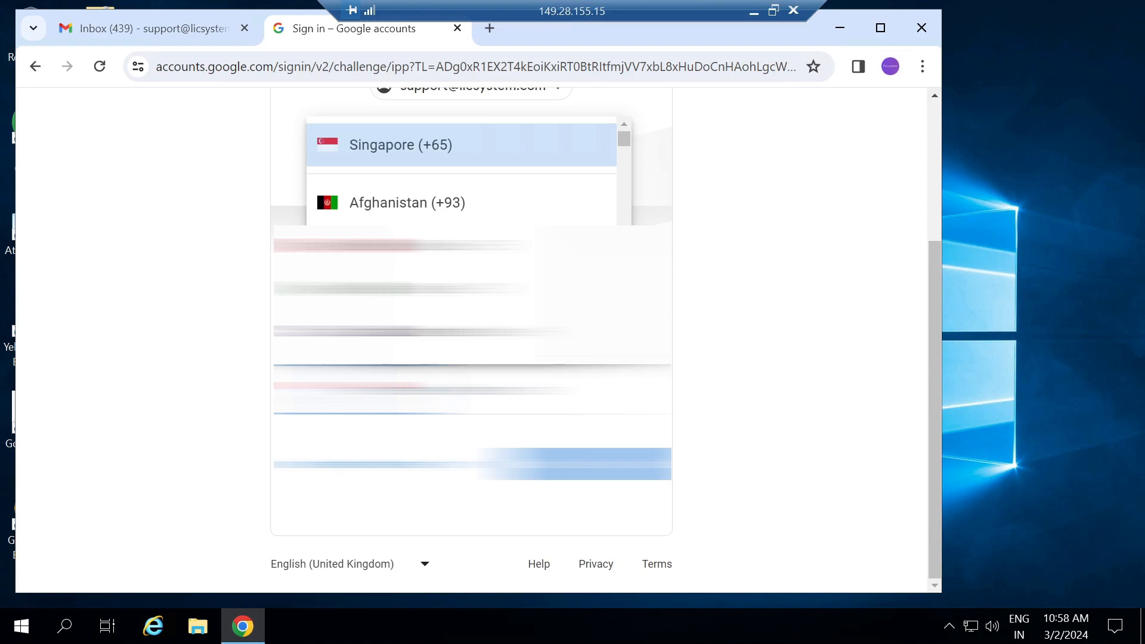
{"action": "key", "text": "i"}
{"action": "left_click", "coordinate": [370, 284]}
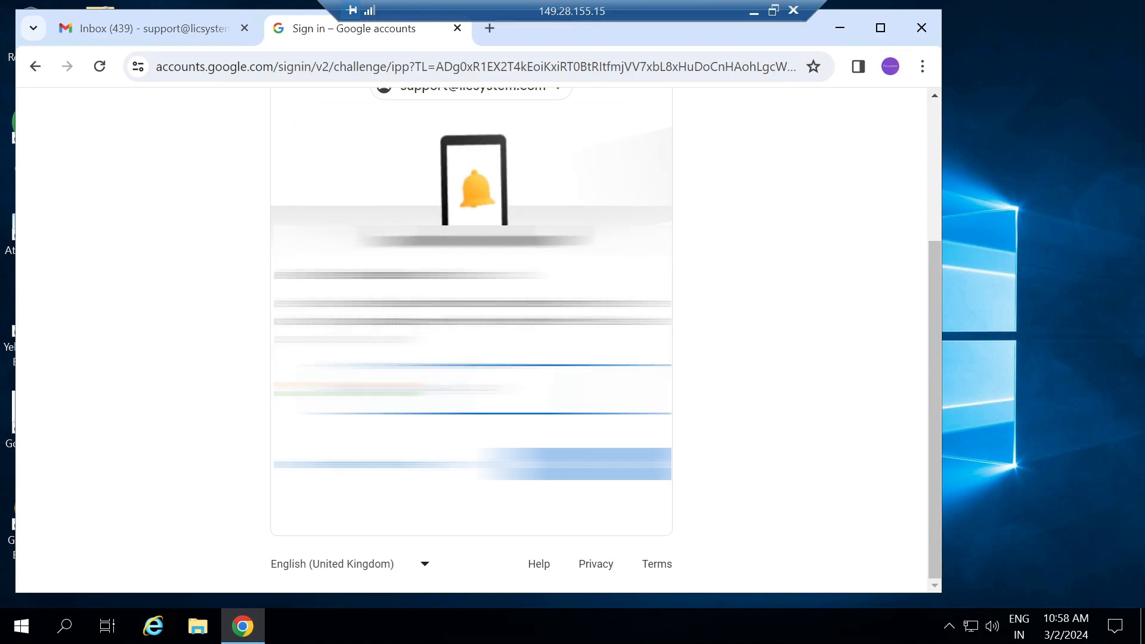
{"action": "type", "text": "98"}
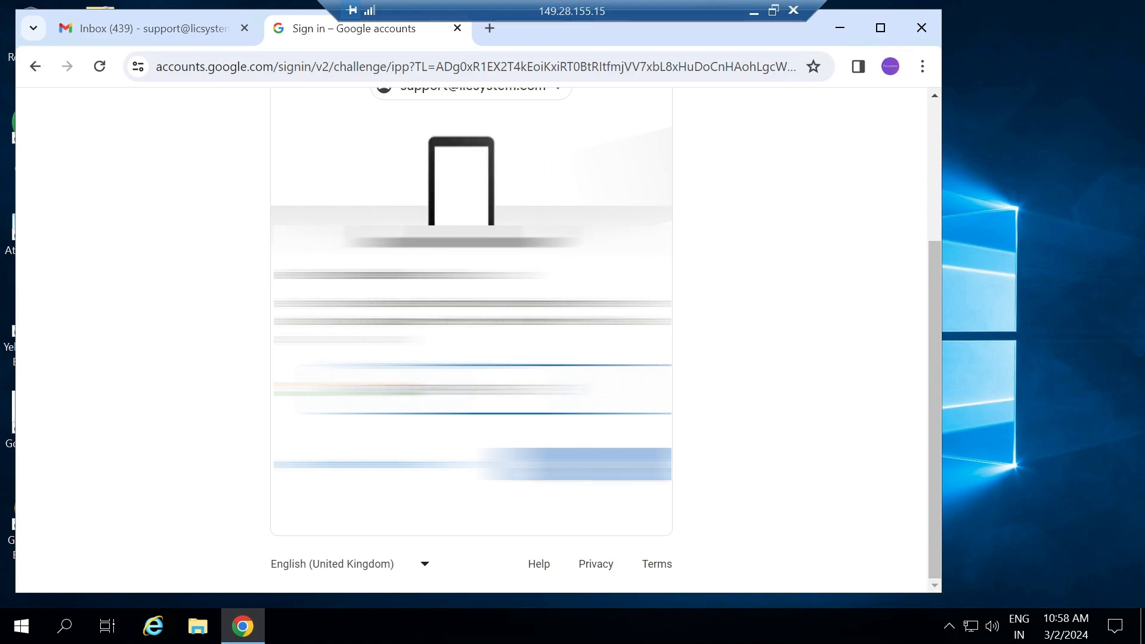
{"action": "key", "text": "Return"}
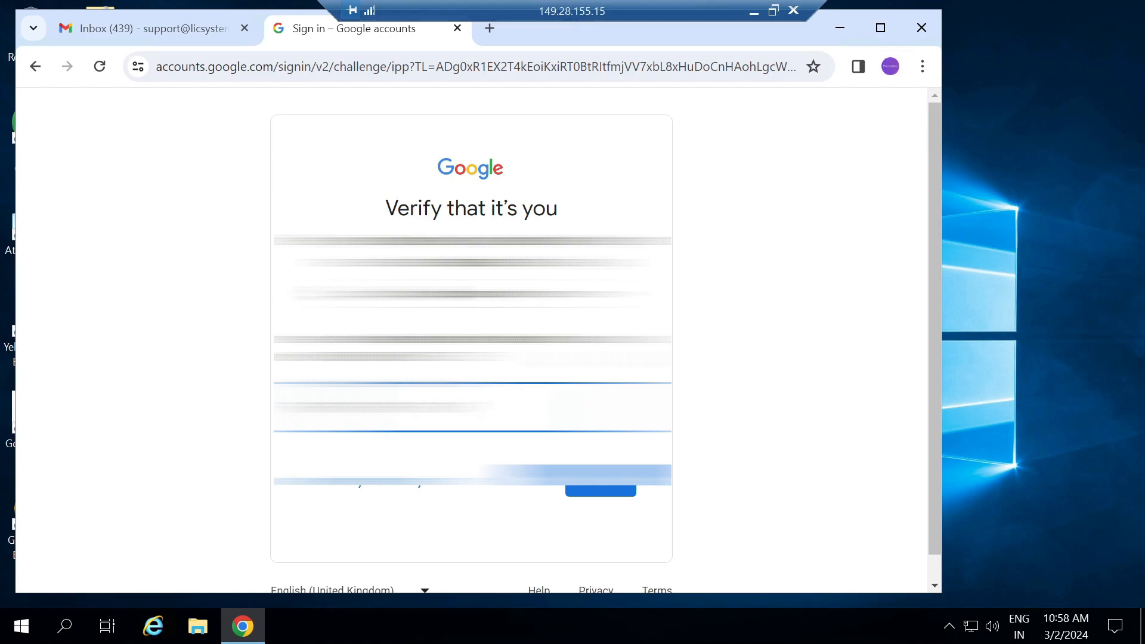
{"action": "key", "text": "Return"}
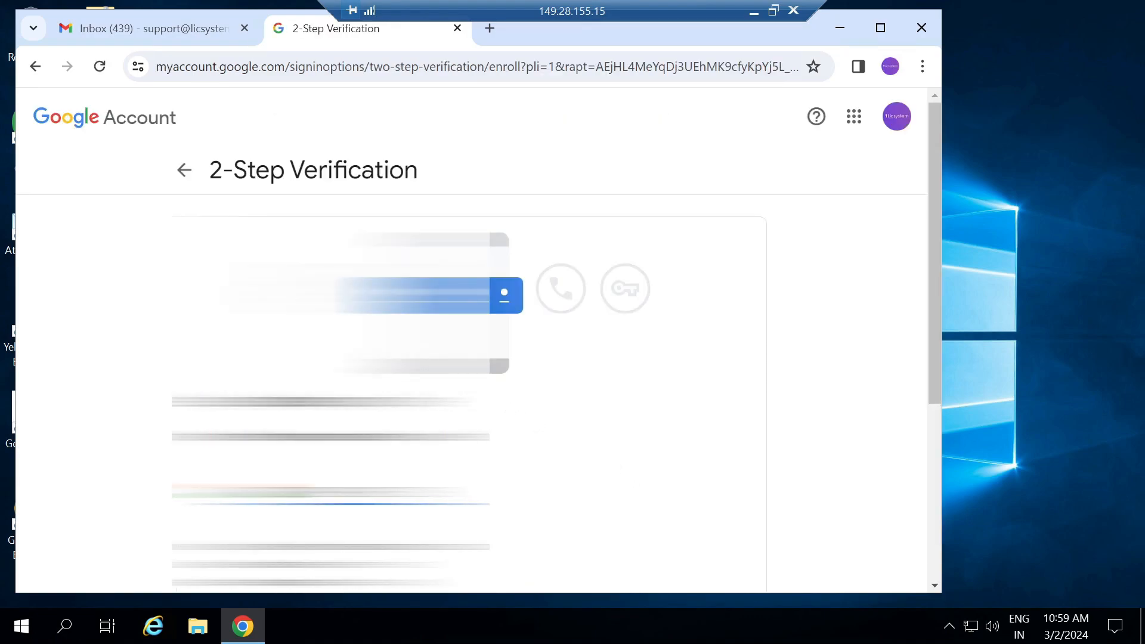
- Text a code to the phone, enter the received code, and turn on 2-Step Verification
{"action": "scroll", "coordinate": [471, 394], "scroll_direction": "down", "scroll_amount": 3}
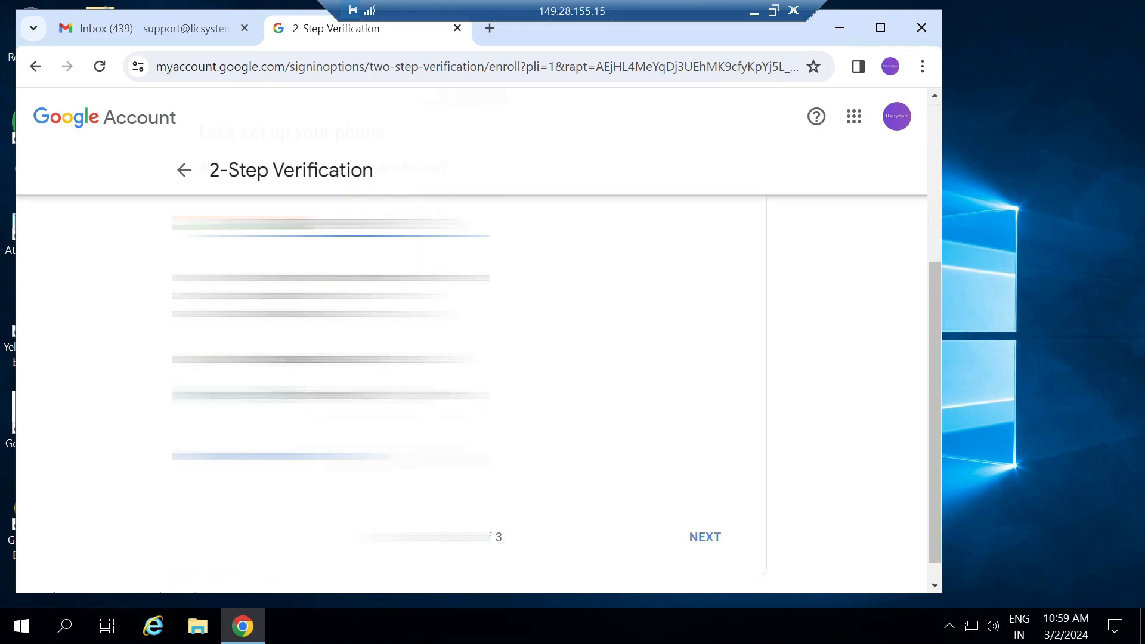
{"action": "left_click", "coordinate": [707, 542]}
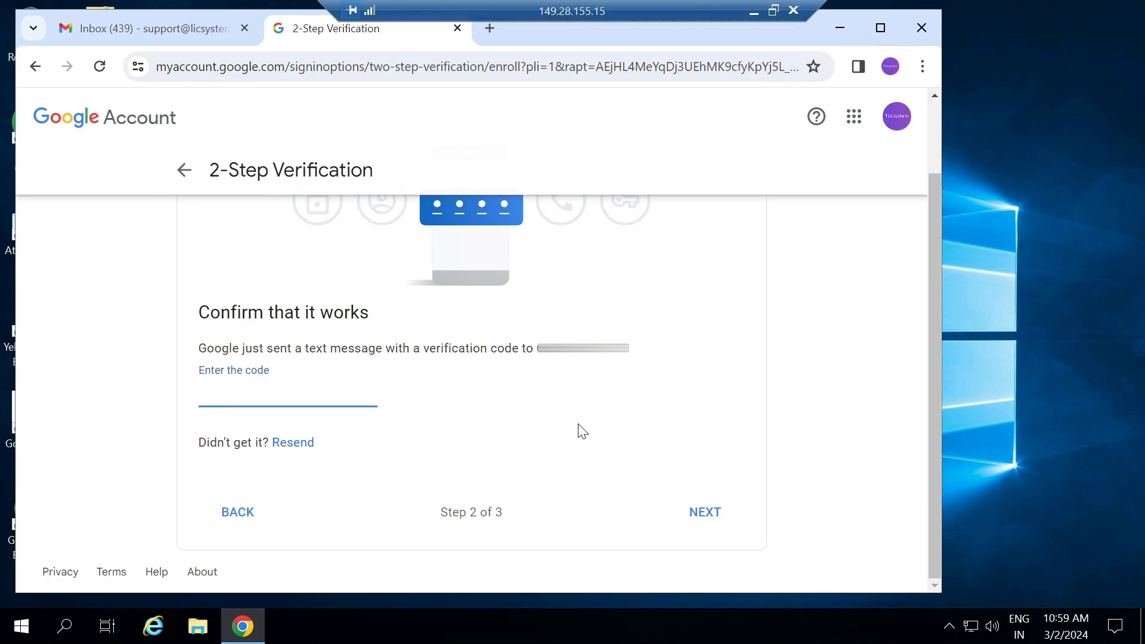
{"action": "left_click", "coordinate": [700, 528]}
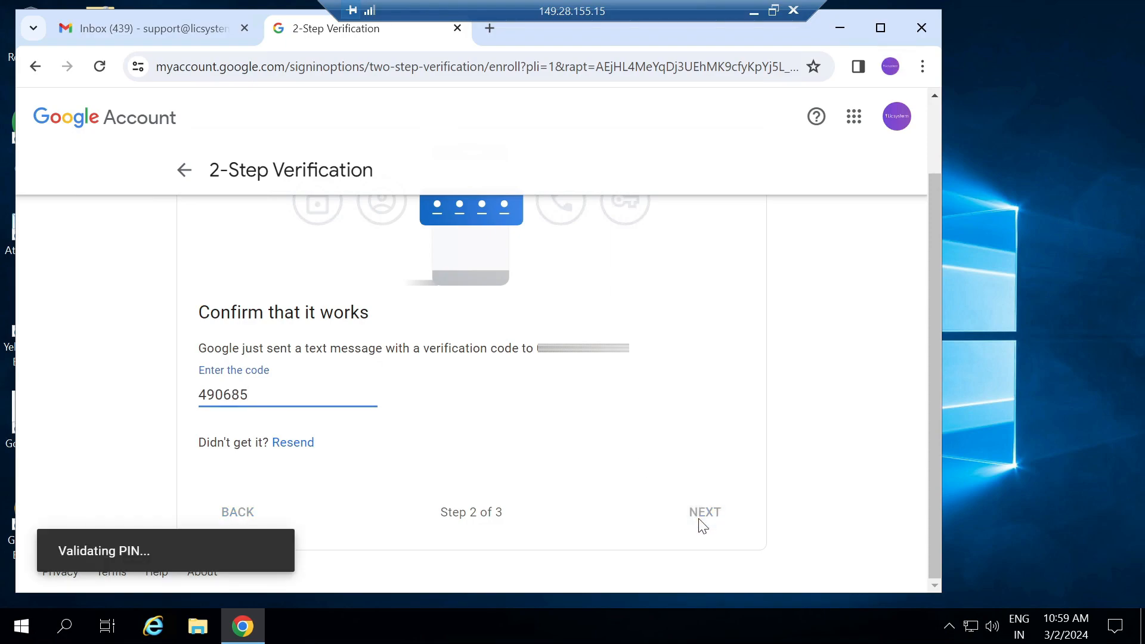
{"action": "left_click", "coordinate": [699, 520]}
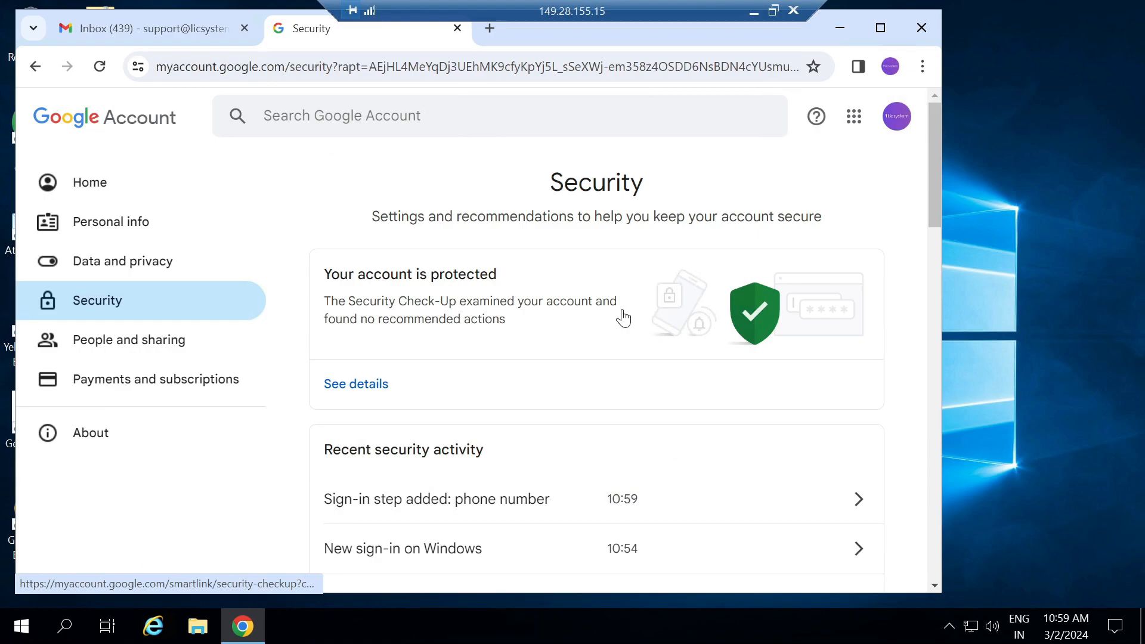
- Search the account settings for 'app pass' and open the App passwords page
{"action": "scroll", "coordinate": [624, 318], "scroll_direction": "down", "scroll_amount": 5}
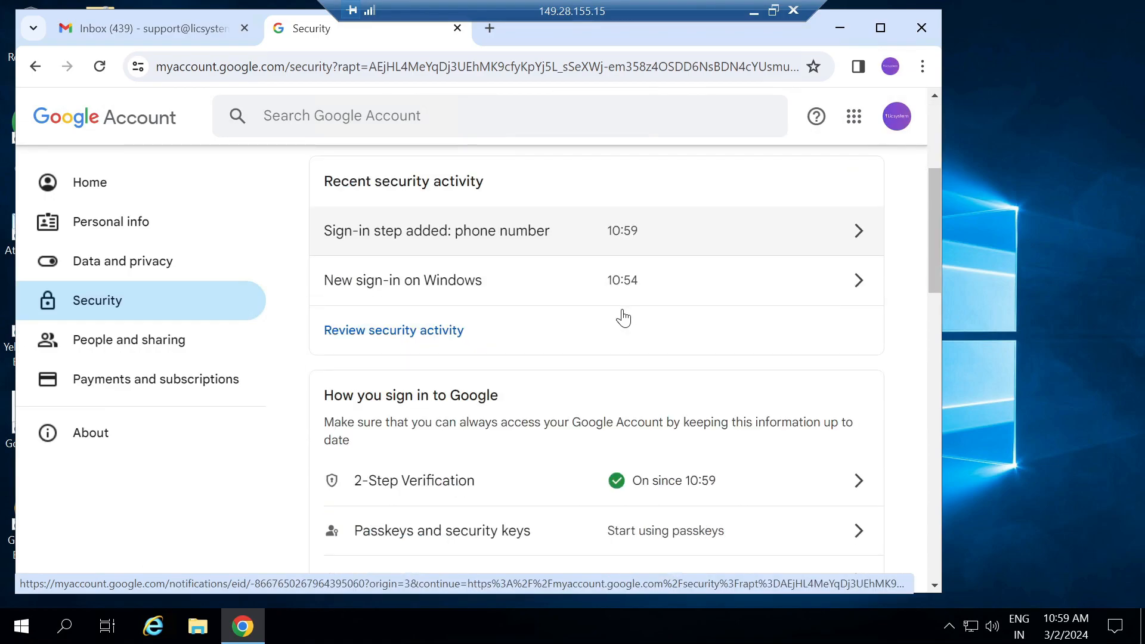
{"action": "scroll", "coordinate": [624, 318], "scroll_direction": "down", "scroll_amount": 2}
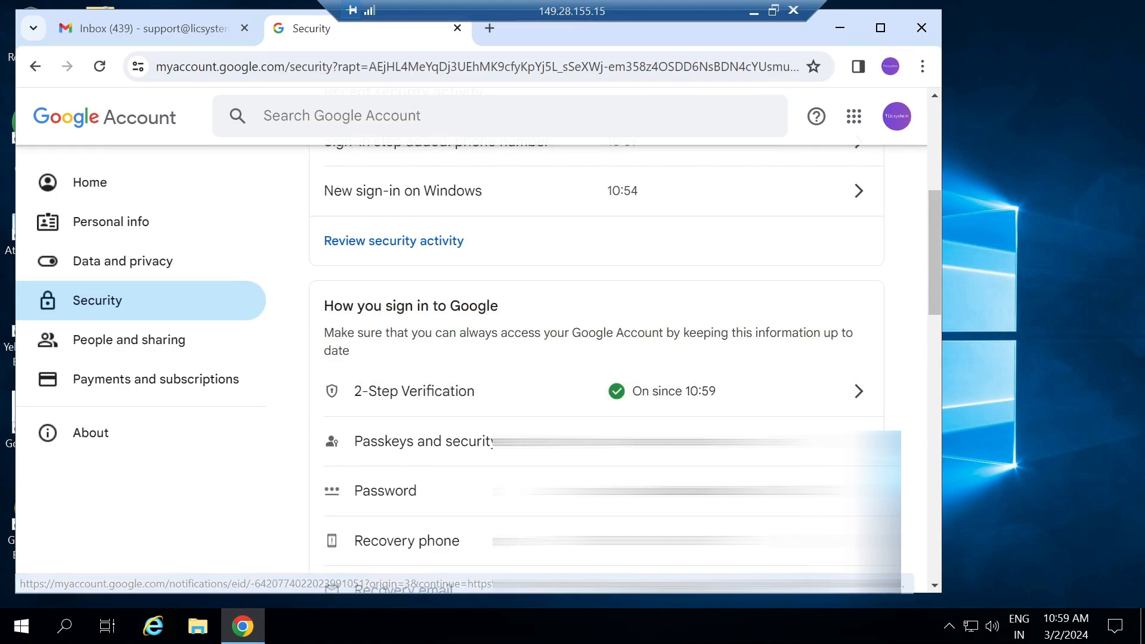
{"action": "left_click", "coordinate": [438, 119]}
{"action": "type", "text": "app pass"}
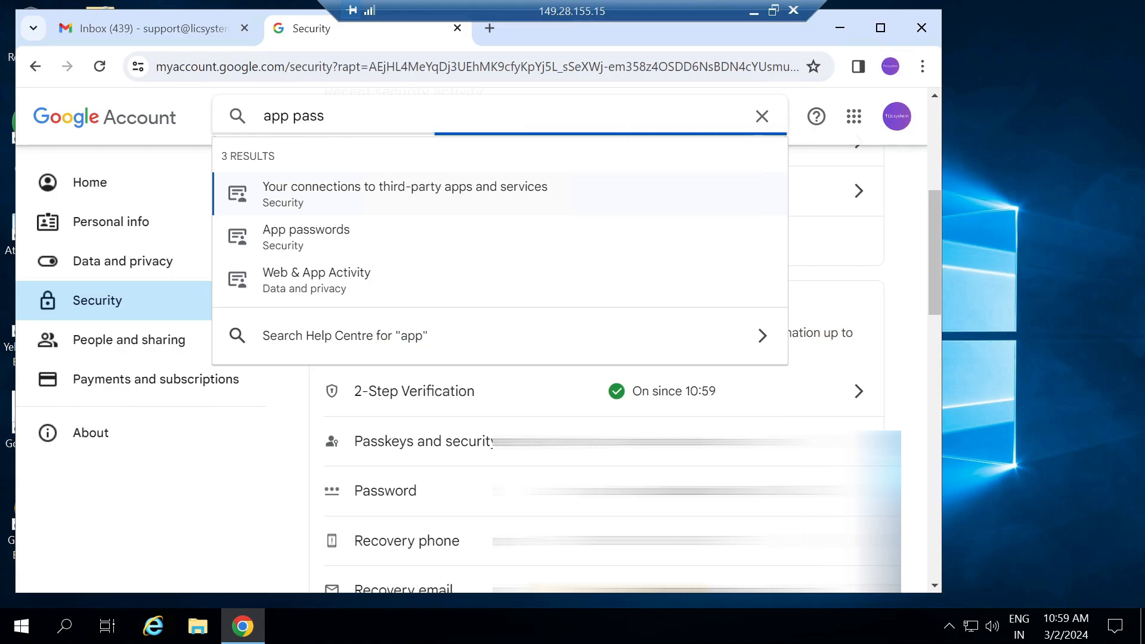
{"action": "left_click", "coordinate": [362, 197]}
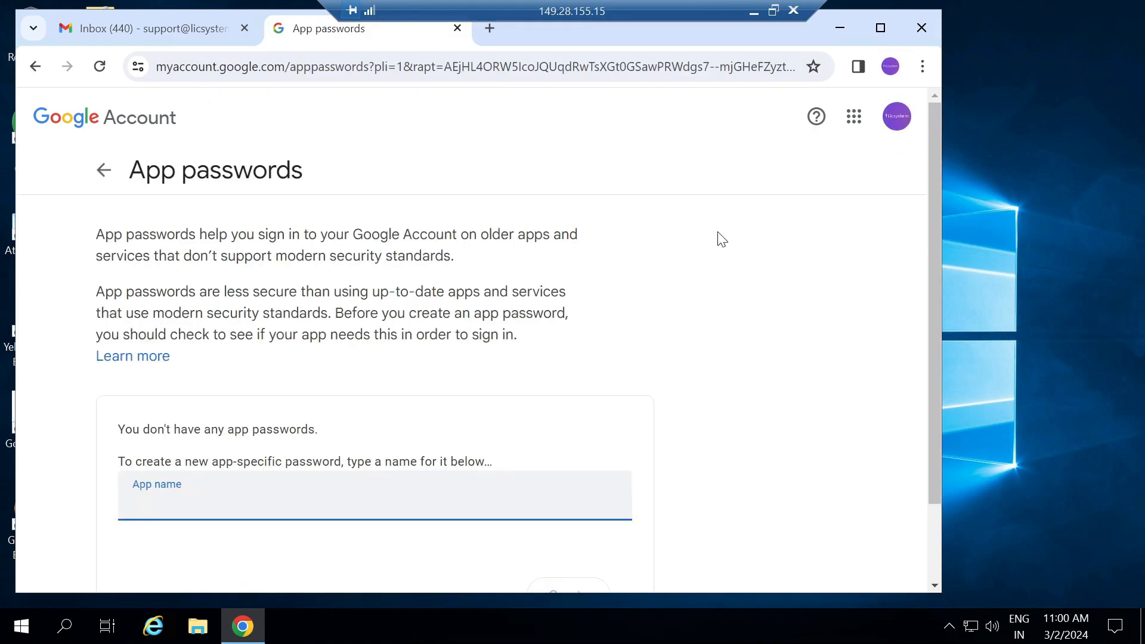
- Create an app password named 'SMTP'
{"action": "scroll", "coordinate": [722, 239], "scroll_direction": "down", "scroll_amount": 1}
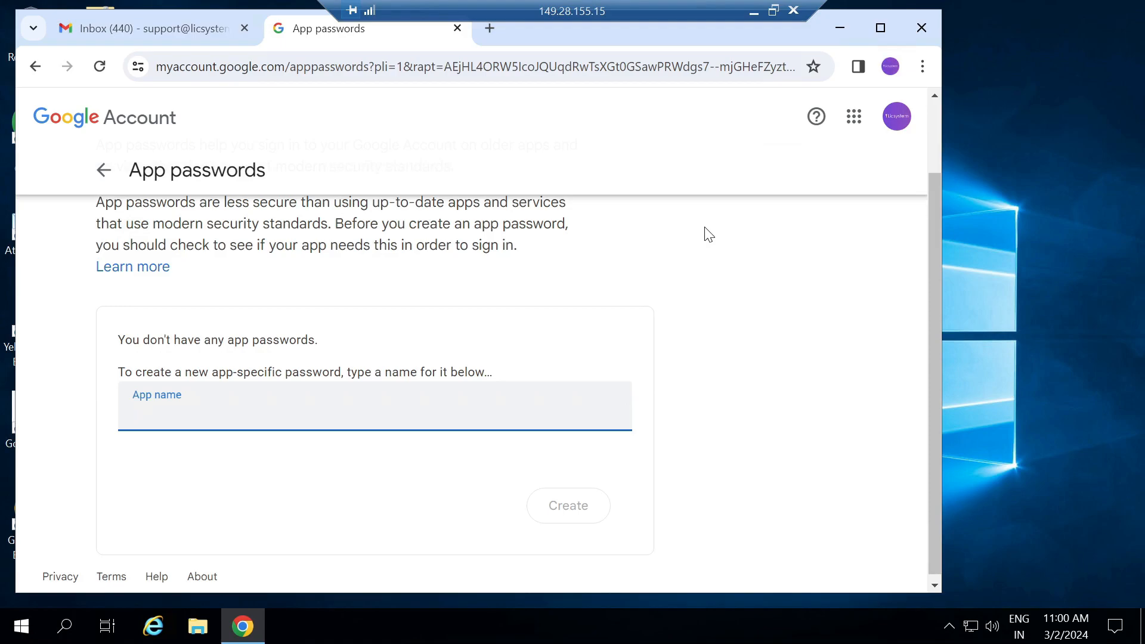
{"action": "type", "text": "SM"}
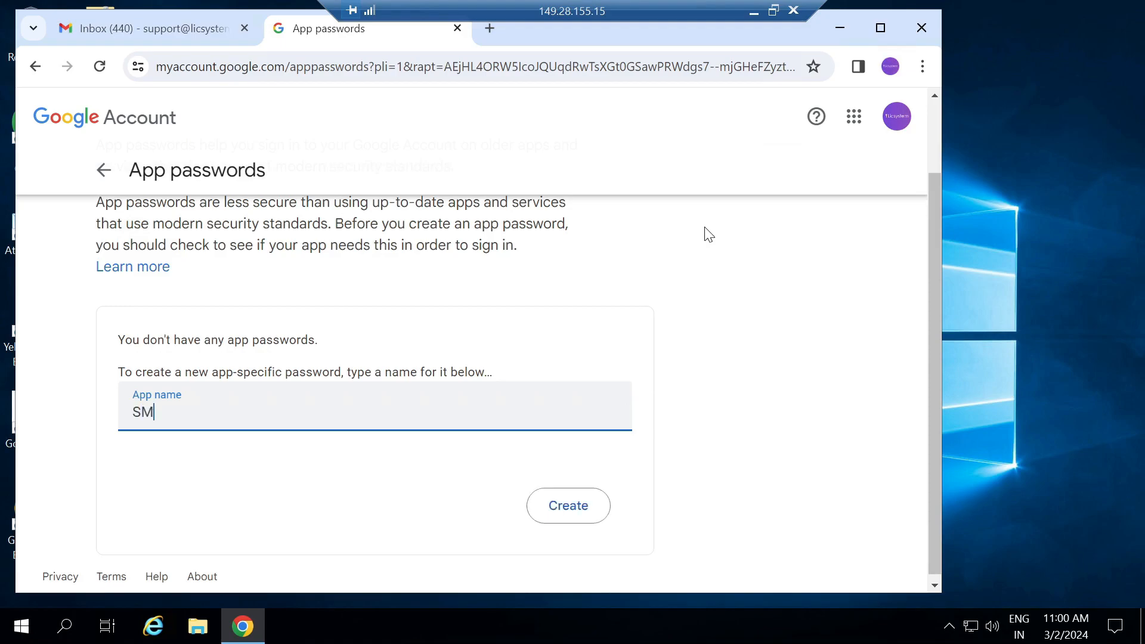
{"action": "type", "text": "TP"}
{"action": "left_click", "coordinate": [592, 505]}
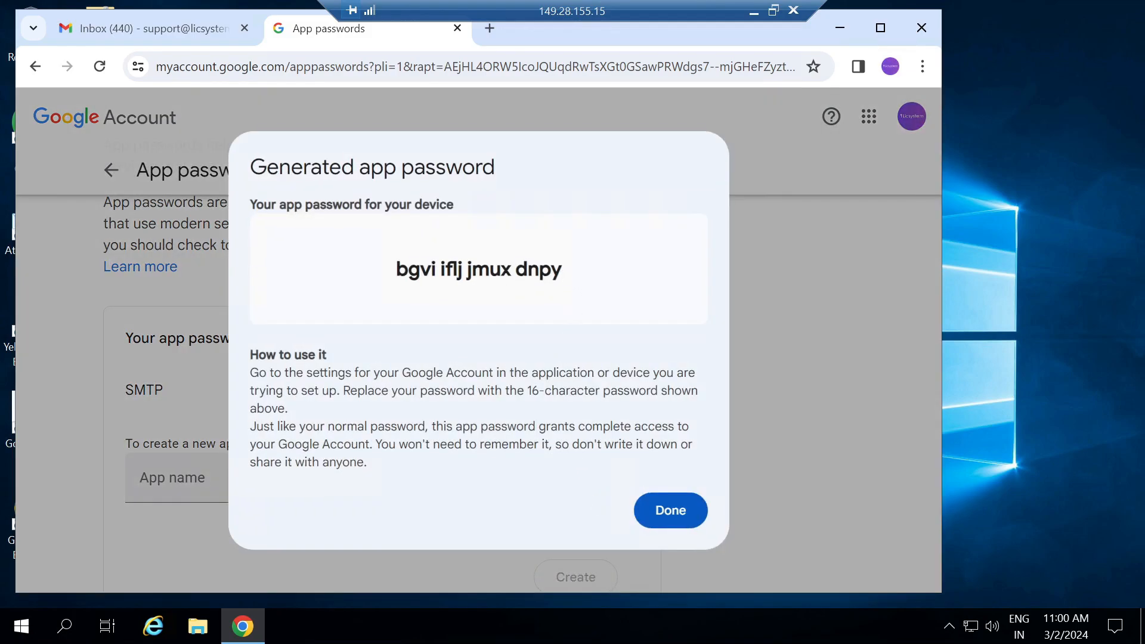
- Copy the generated app password and paste it into a new Notepad note
{"action": "left_click_drag", "start_coordinate": [564, 269], "coordinate": [396, 269]}
{"action": "right_click", "coordinate": [398, 268]}
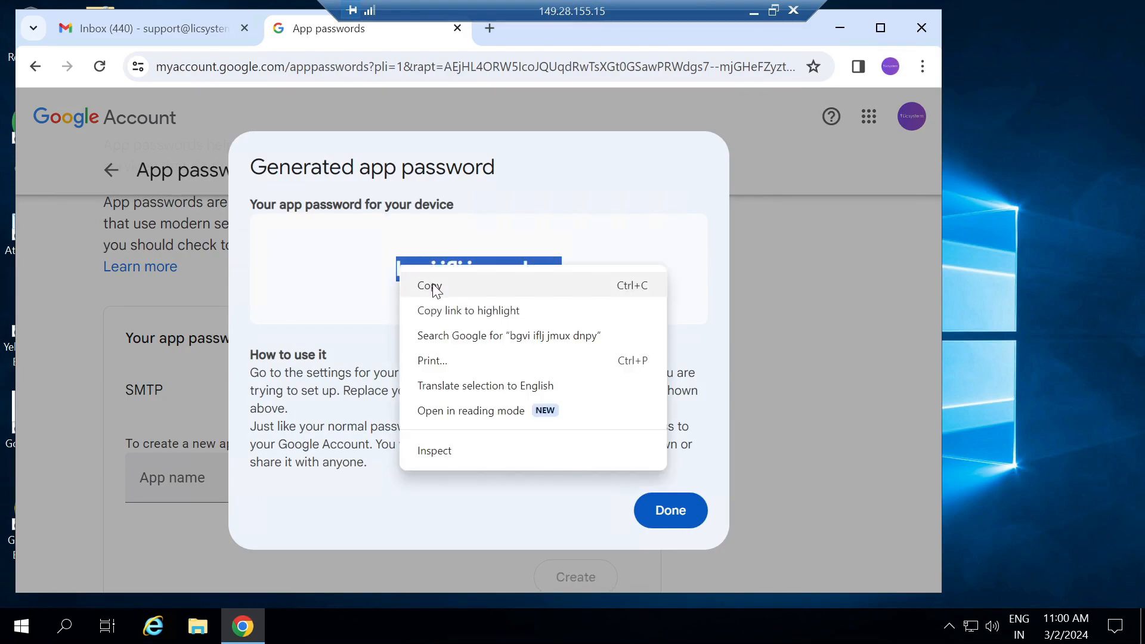
{"action": "left_click", "coordinate": [433, 286]}
{"action": "left_click", "coordinate": [18, 636]}
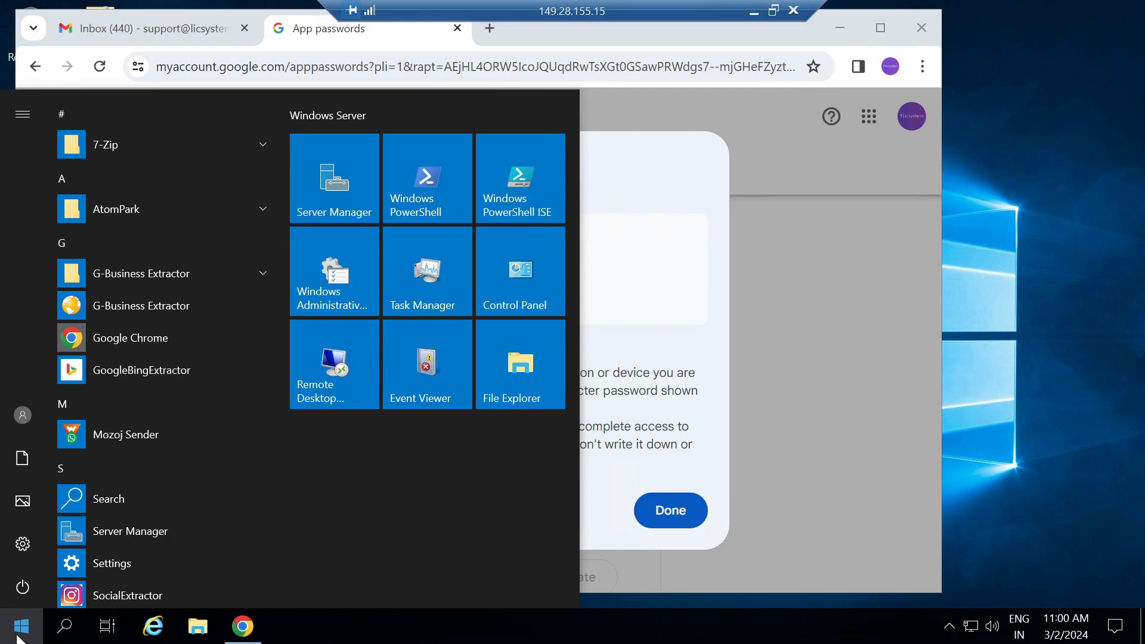
{"action": "type", "text": "note"}
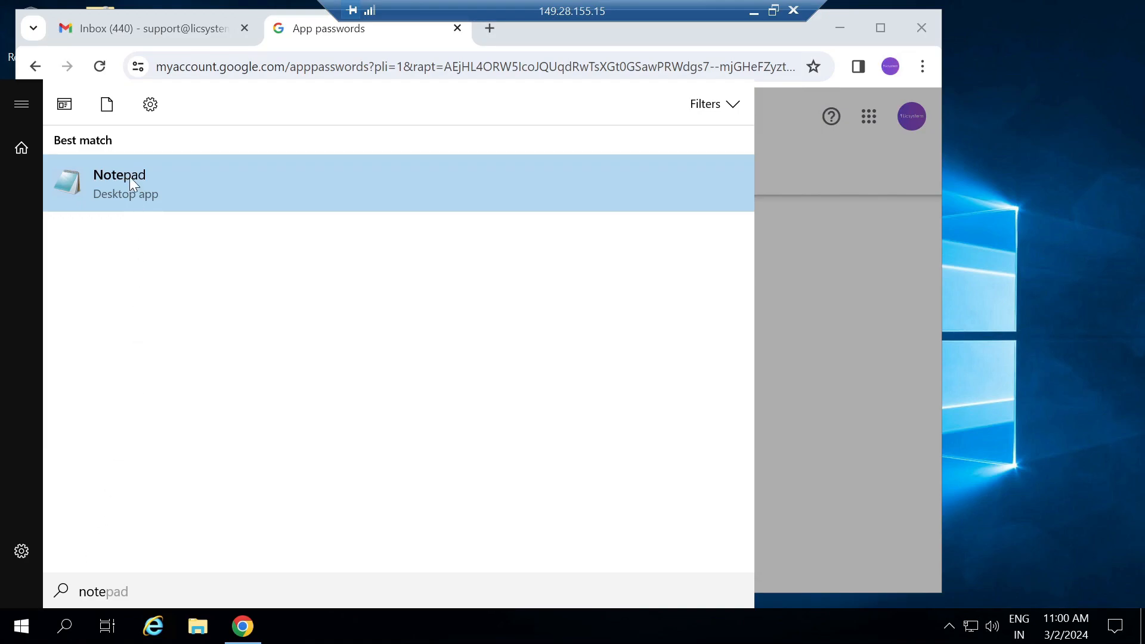
{"action": "left_click", "coordinate": [130, 177]}
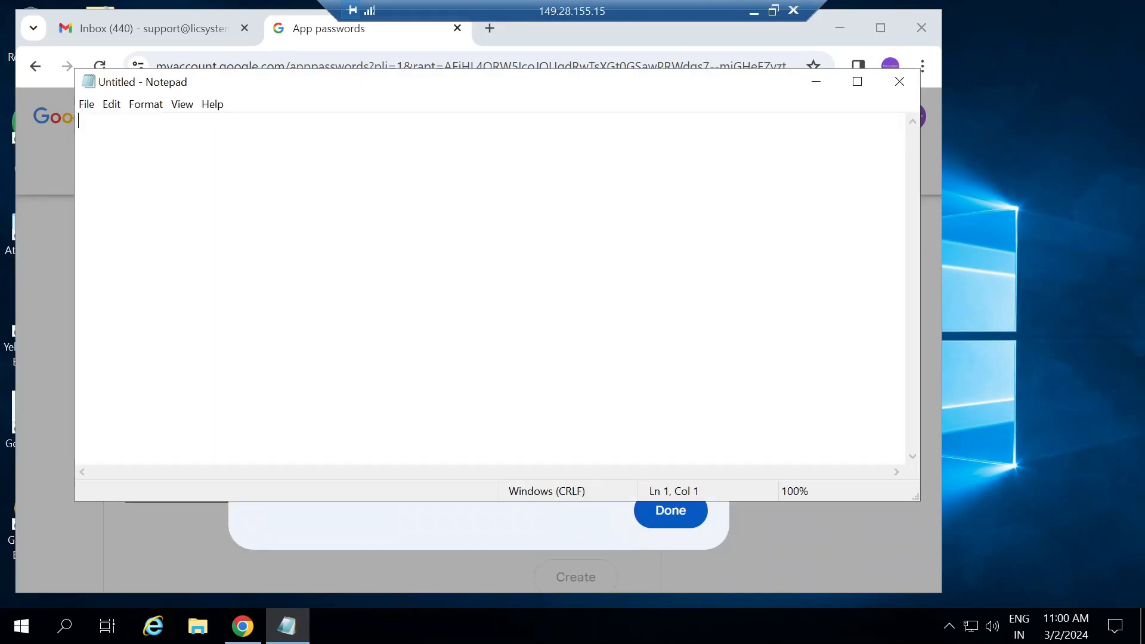
{"action": "key", "text": "ctrl+v"}
- Minimize Notepad, close the generated password dialog, and minimize Chrome to show the desktop
{"action": "left_click", "coordinate": [817, 82]}
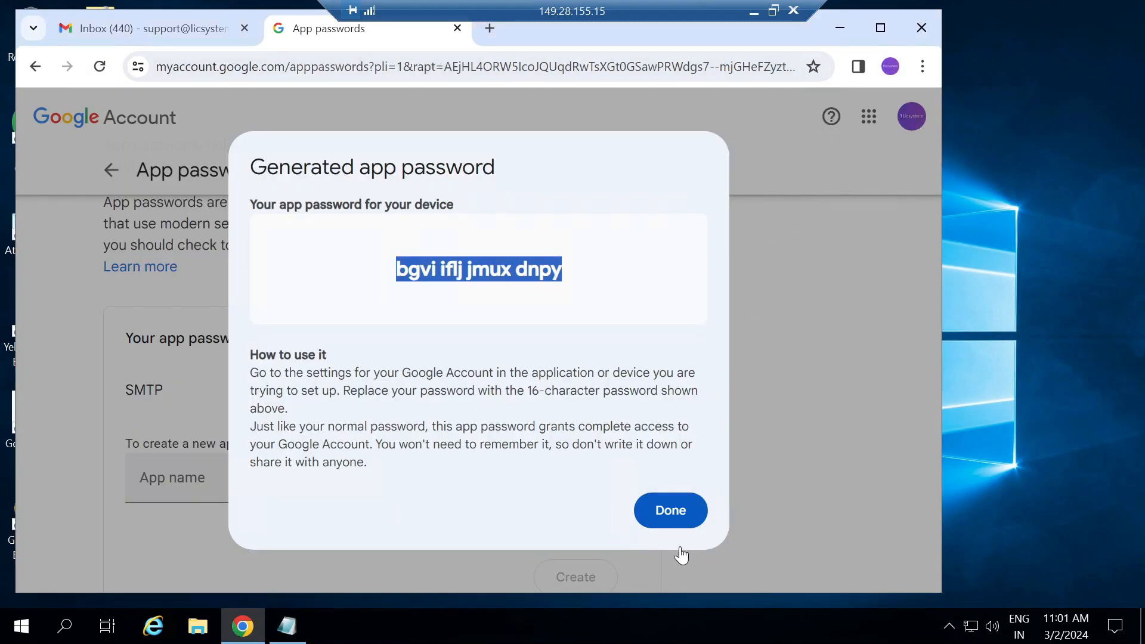
{"action": "left_click", "coordinate": [671, 511]}
{"action": "scroll", "coordinate": [674, 524], "scroll_direction": "up", "scroll_amount": 2}
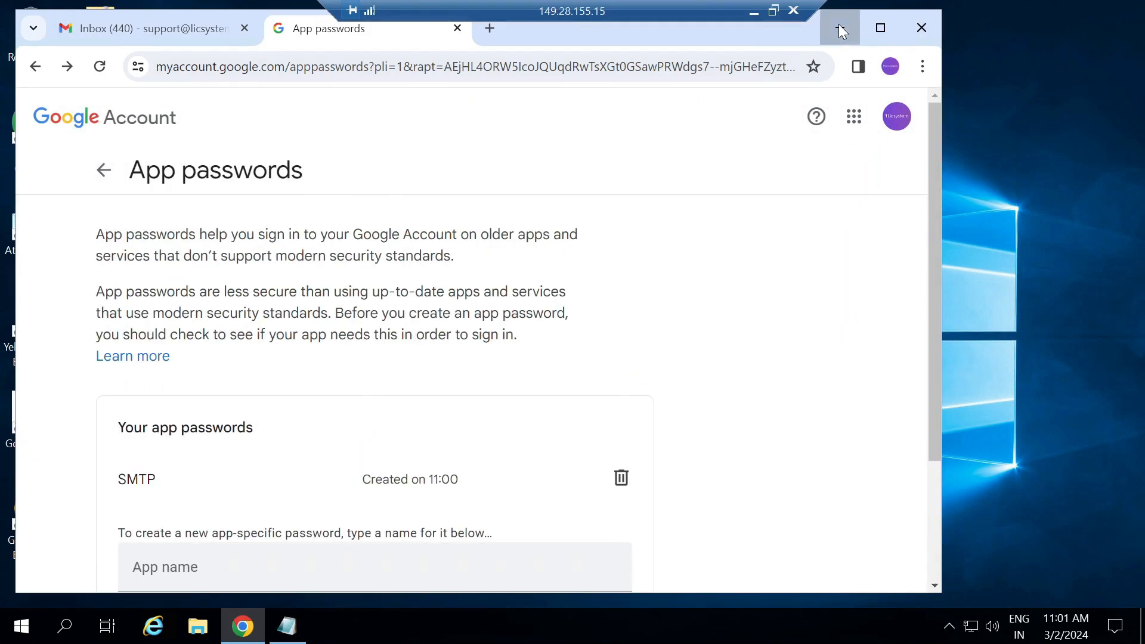
{"action": "left_click", "coordinate": [840, 28]}
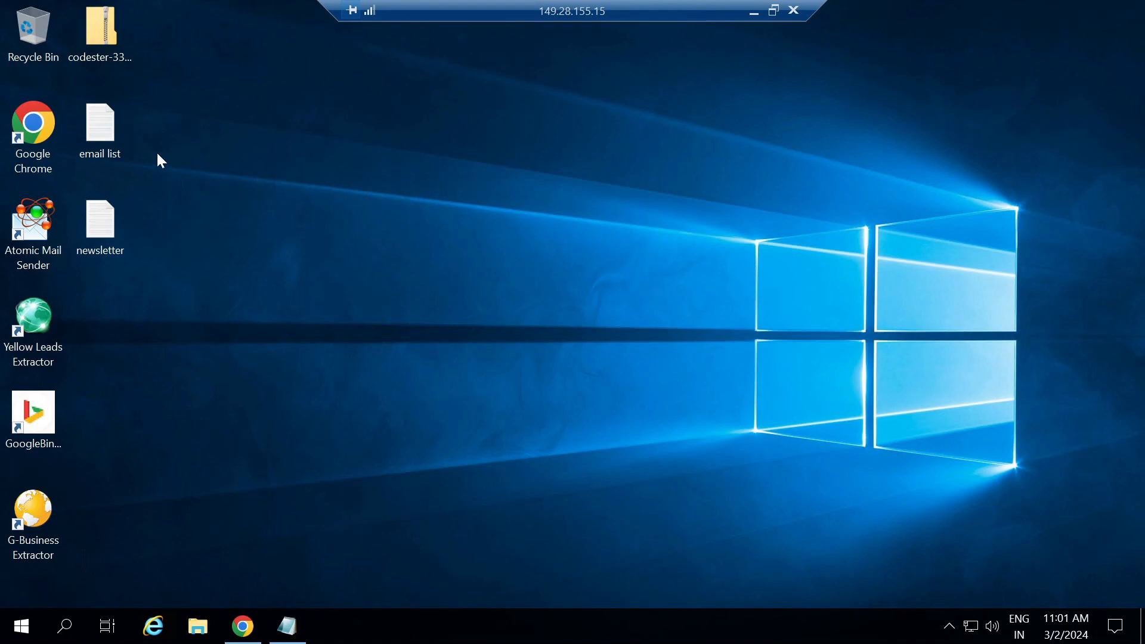
{"action": "double_click", "coordinate": [98, 117]}
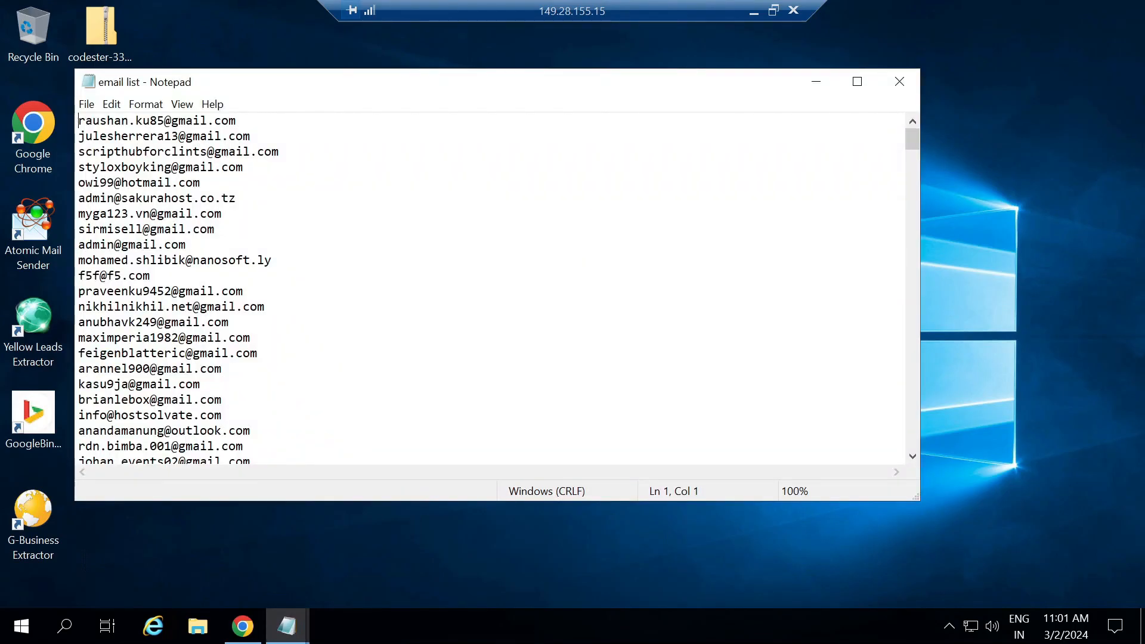
{"action": "mouse_move", "coordinate": [917, 130]}
{"action": "left_mouse_down"}
{"action": "mouse_move", "coordinate": [921, 258]}
{"action": "mouse_move", "coordinate": [916, 134]}
{"action": "left_mouse_up"}
{"action": "left_click", "coordinate": [900, 81]}
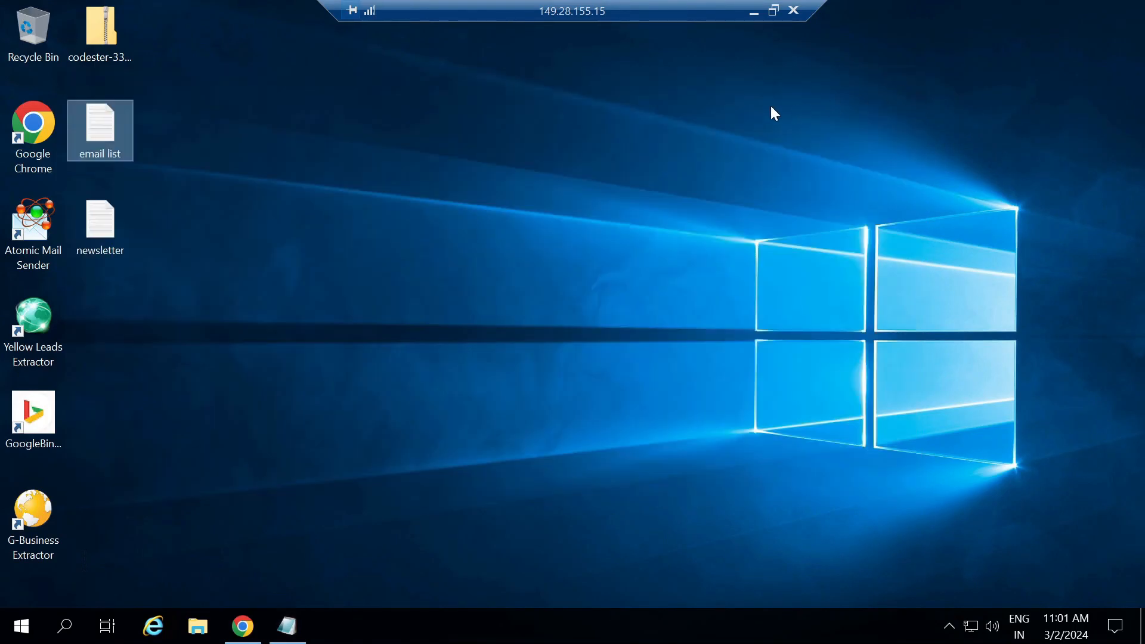
{"action": "double_click", "coordinate": [94, 227]}
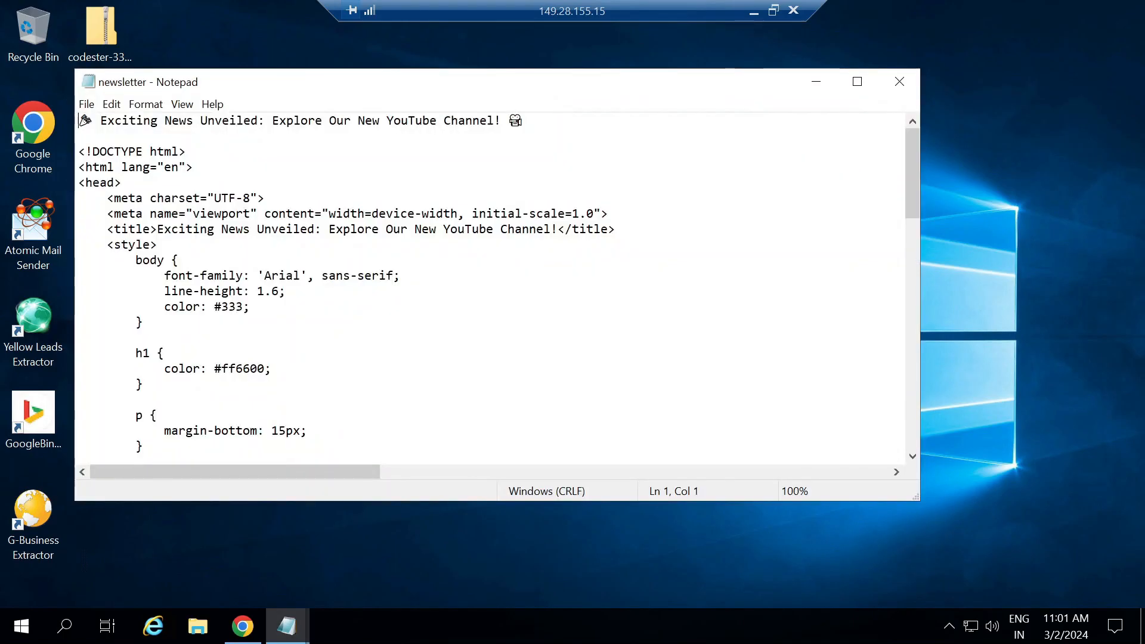
{"action": "mouse_move", "coordinate": [913, 134]}
{"action": "left_mouse_down"}
{"action": "mouse_move", "coordinate": [931, 407]}
{"action": "mouse_move", "coordinate": [919, 131]}
{"action": "left_mouse_up"}
{"action": "left_click", "coordinate": [899, 81]}
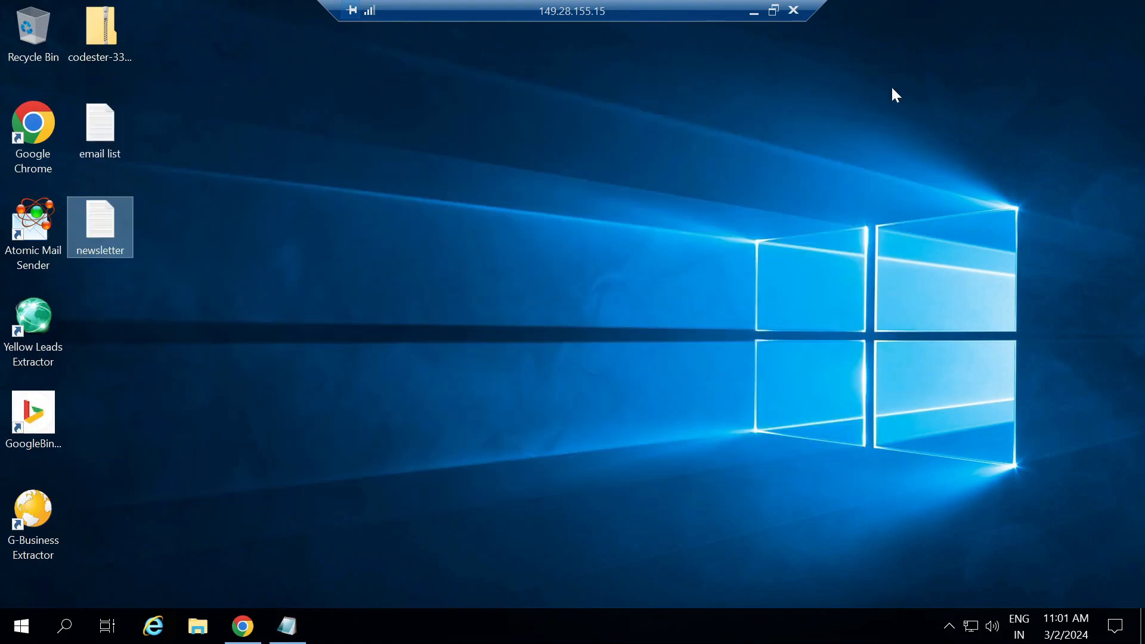
{"action": "left_click", "coordinate": [619, 198]}
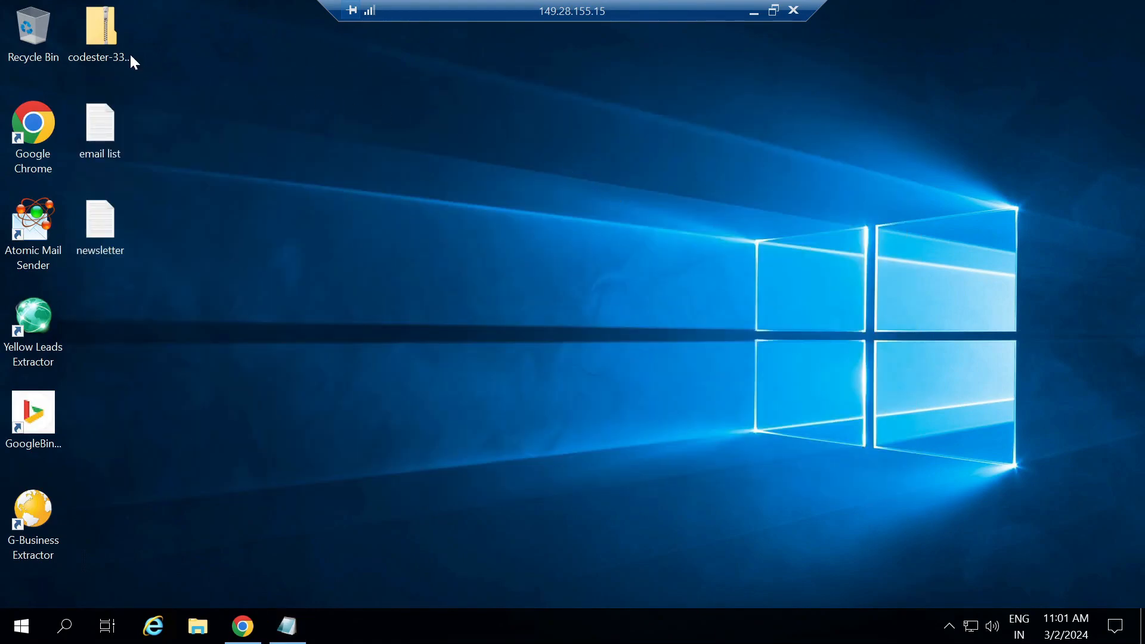
- Extract the codester MailMax zip with 7-Zip into its own folder, then open that folder
{"action": "left_click", "coordinate": [95, 27]}
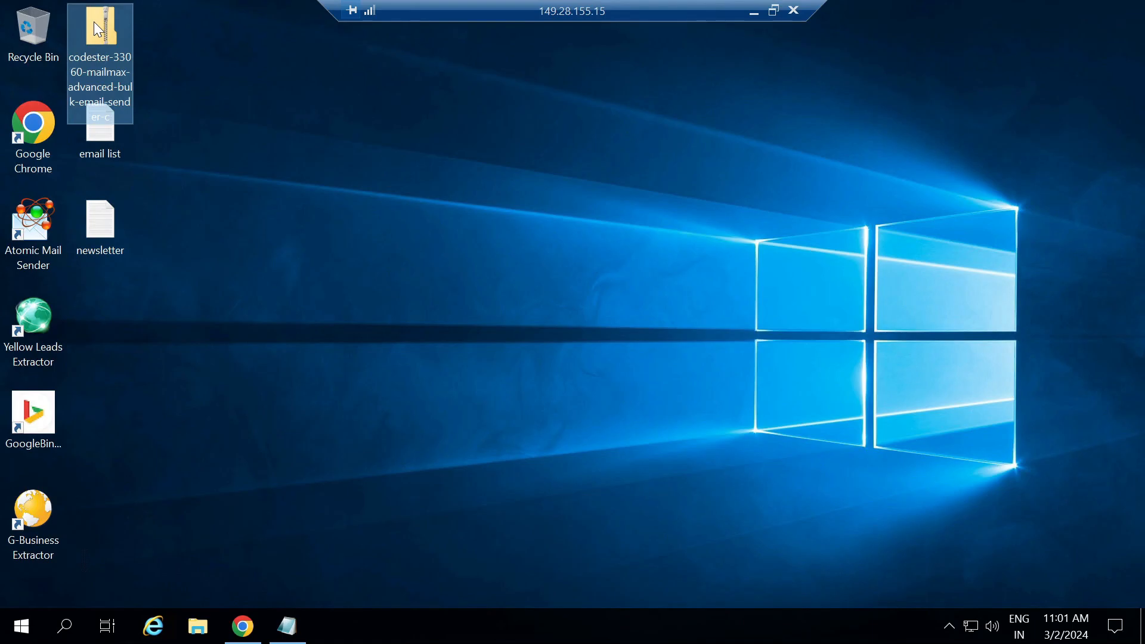
{"action": "right_click", "coordinate": [98, 21]}
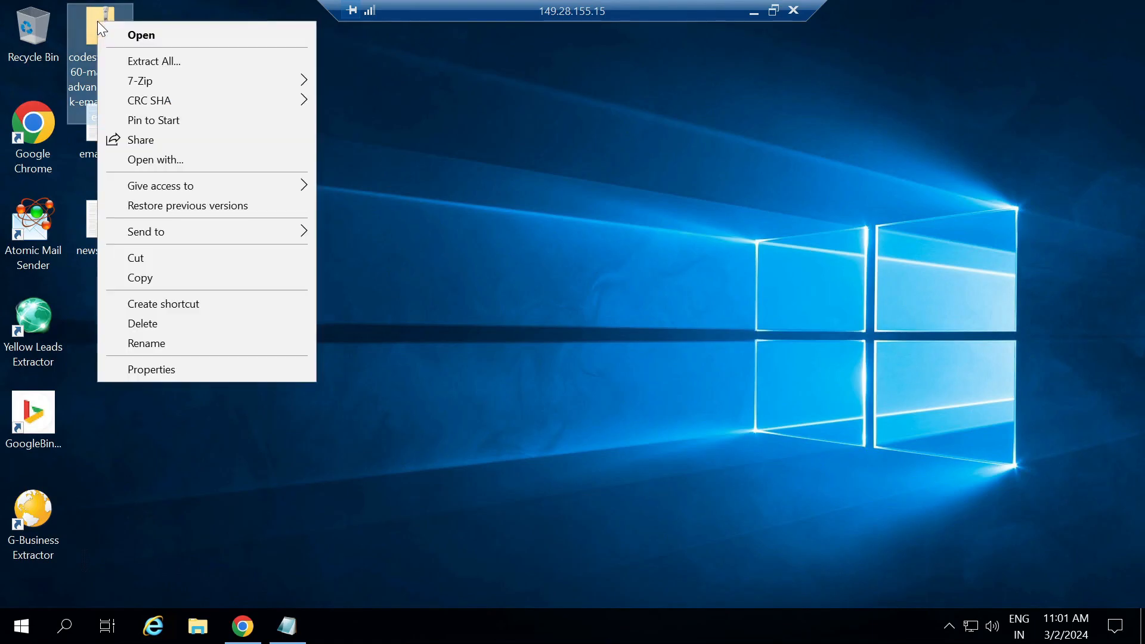
{"action": "mouse_move", "coordinate": [157, 80]}
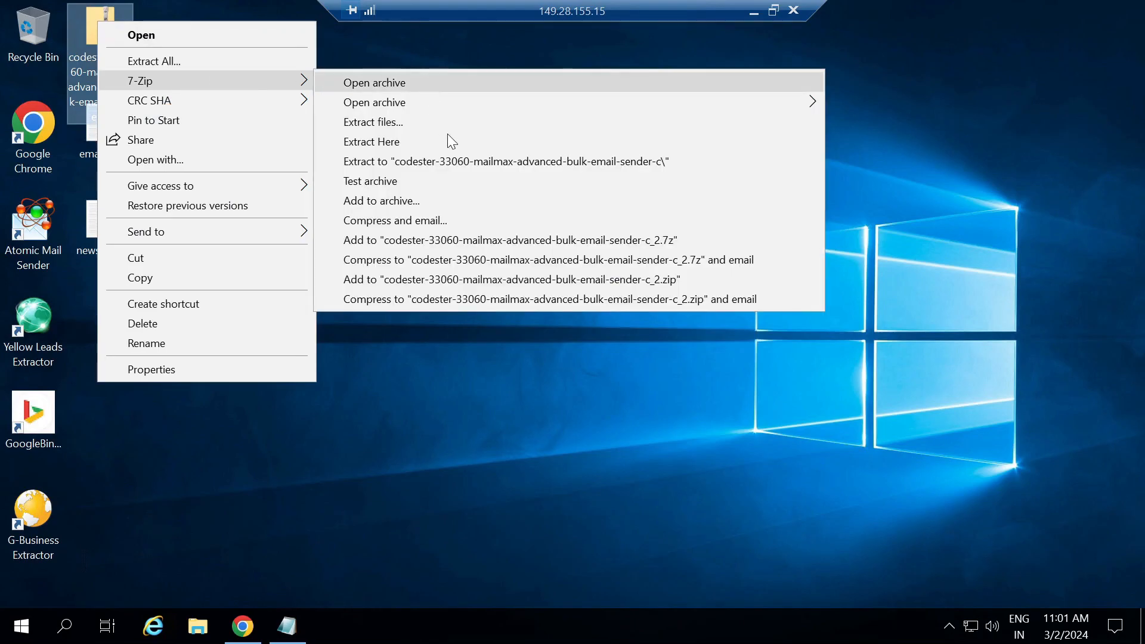
{"action": "left_click", "coordinate": [473, 163]}
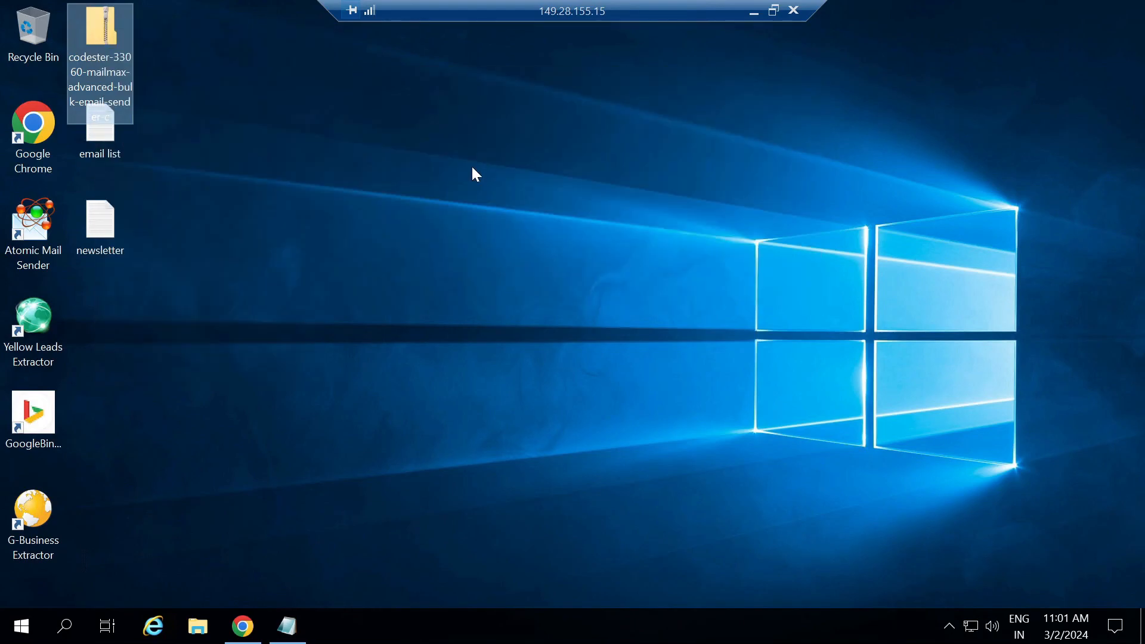
{"action": "left_click_drag", "start_coordinate": [26, 16], "coordinate": [209, 365]}
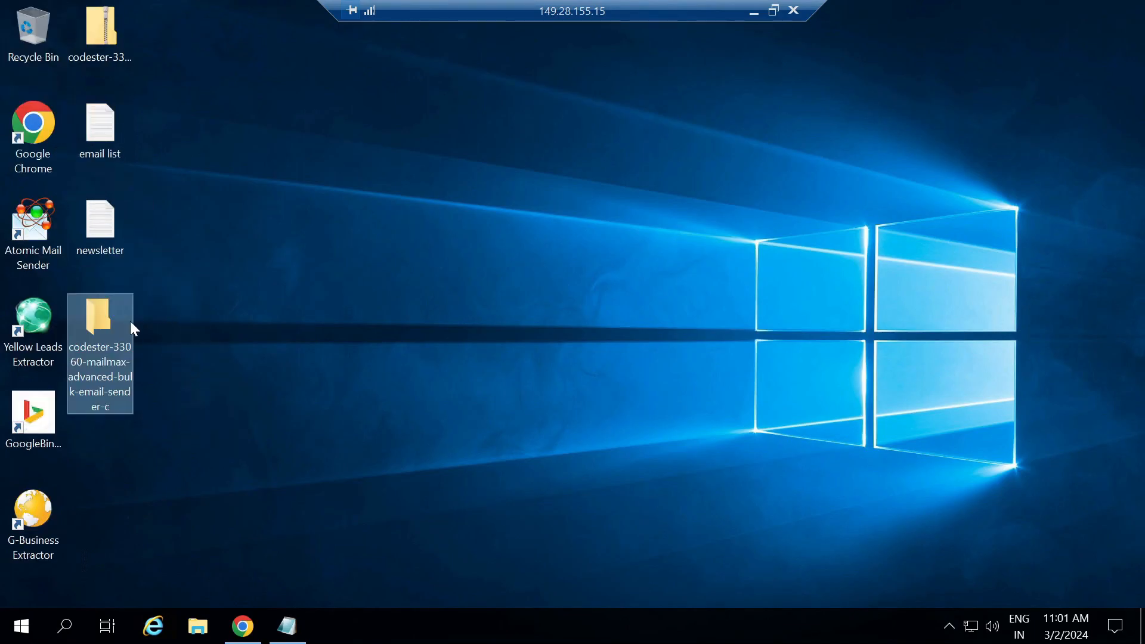
{"action": "double_click", "coordinate": [97, 316]}
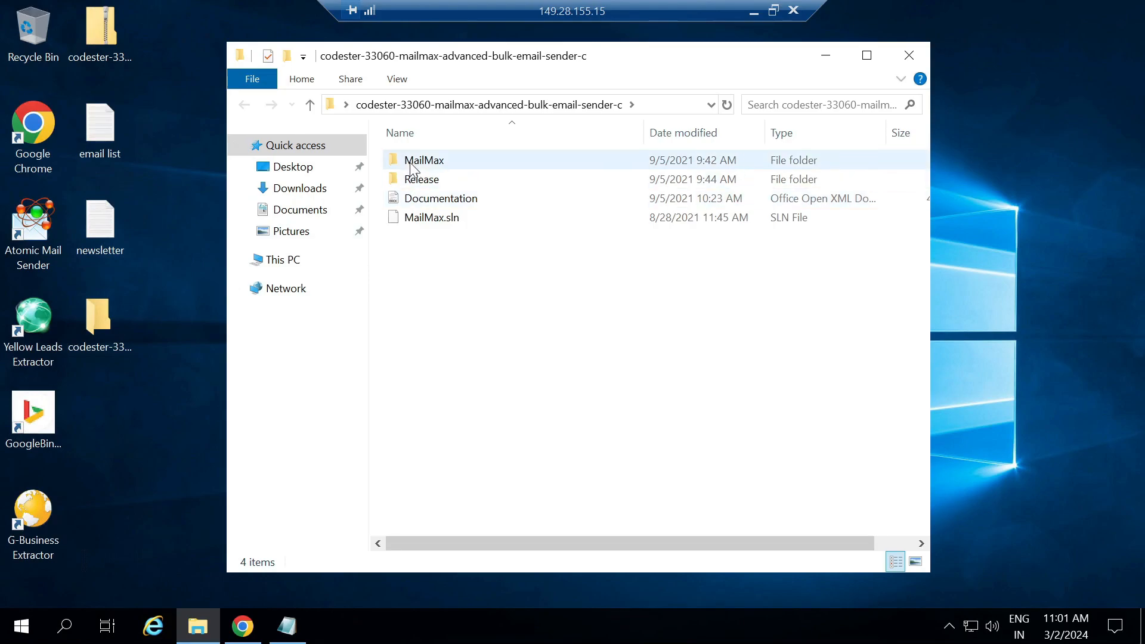
- Go from the MailMax folder back to the Release folder and launch MailMax.exe
{"action": "double_click", "coordinate": [411, 167]}
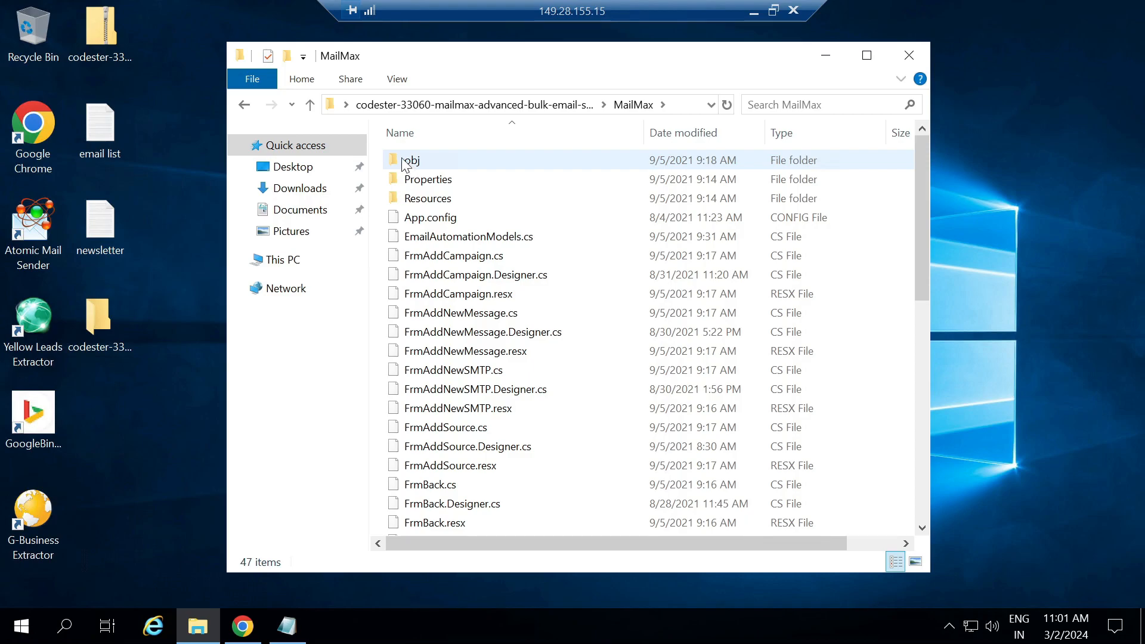
{"action": "key", "text": "alt+Left"}
{"action": "double_click", "coordinate": [417, 179]}
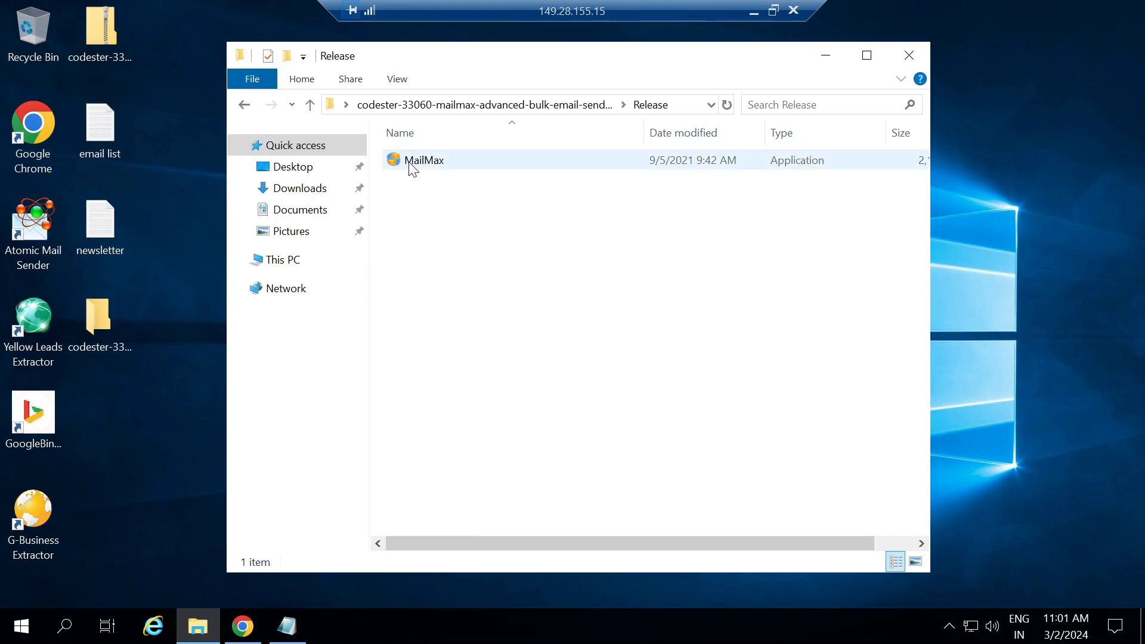
{"action": "double_click", "coordinate": [412, 164]}
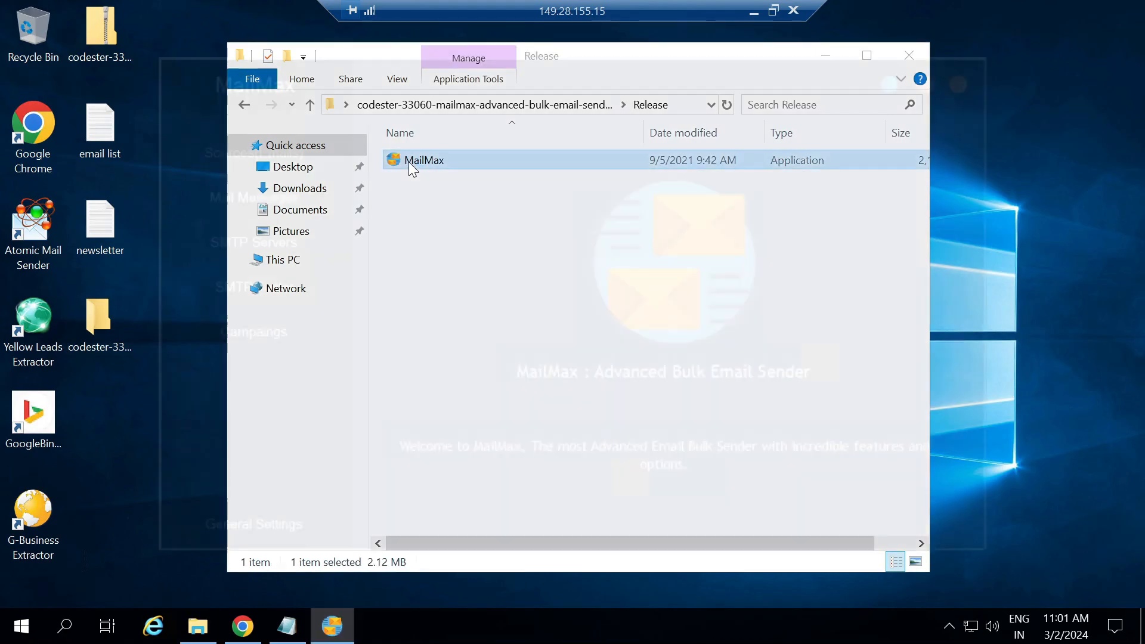
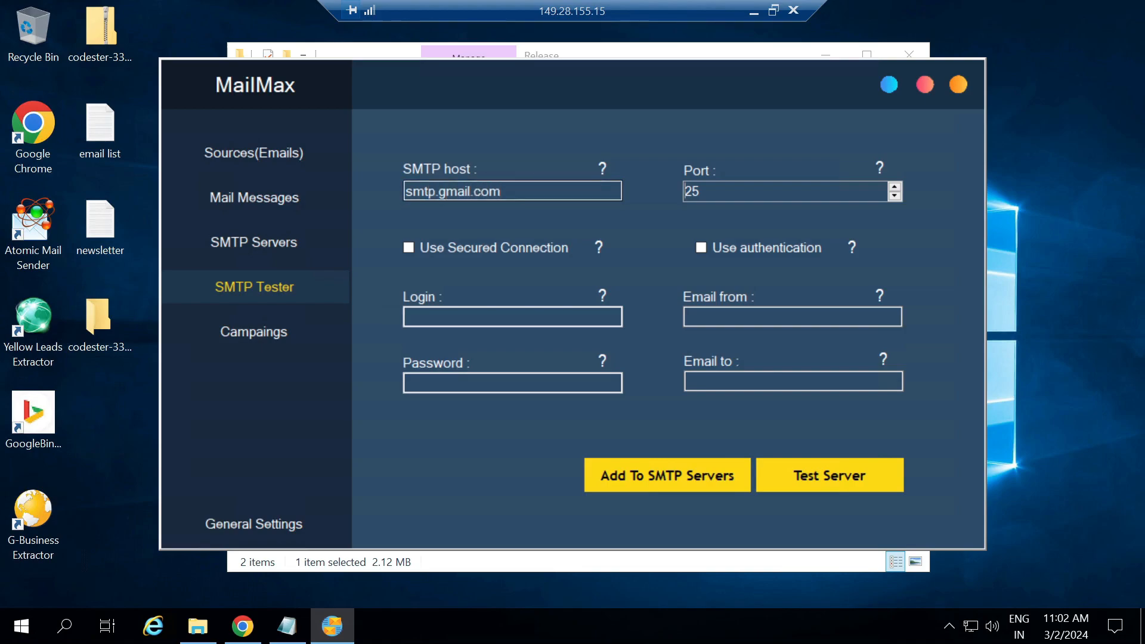
- Set the SMTP host to smtp.gmail.com and port 587, and enable secured connection
{"action": "type", "text": "587"}
{"action": "left_click", "coordinate": [408, 250]}
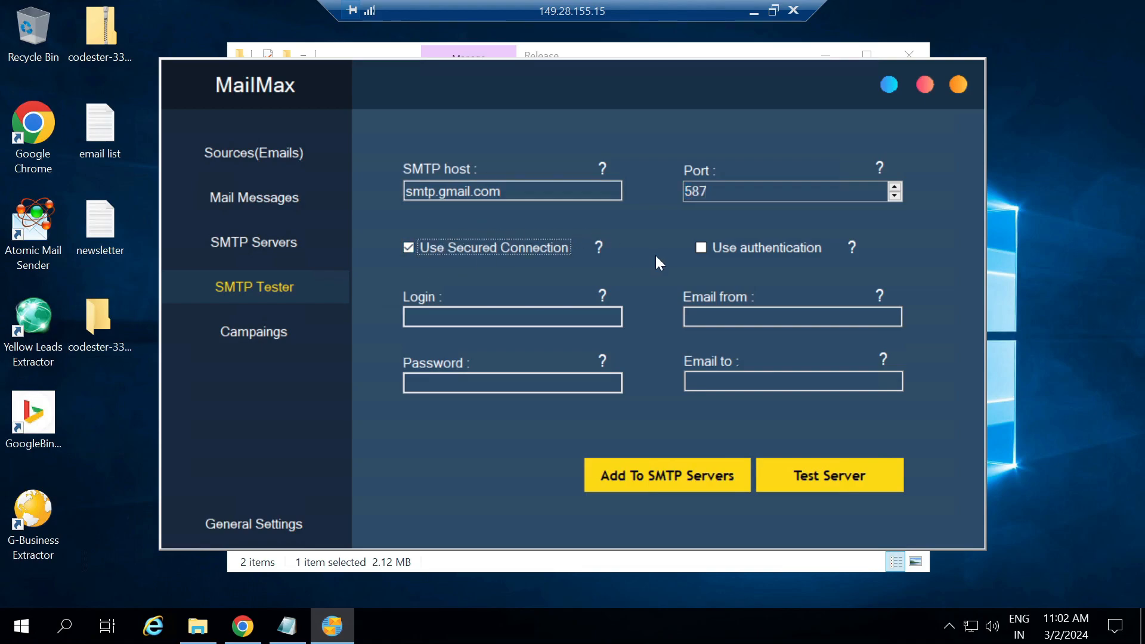
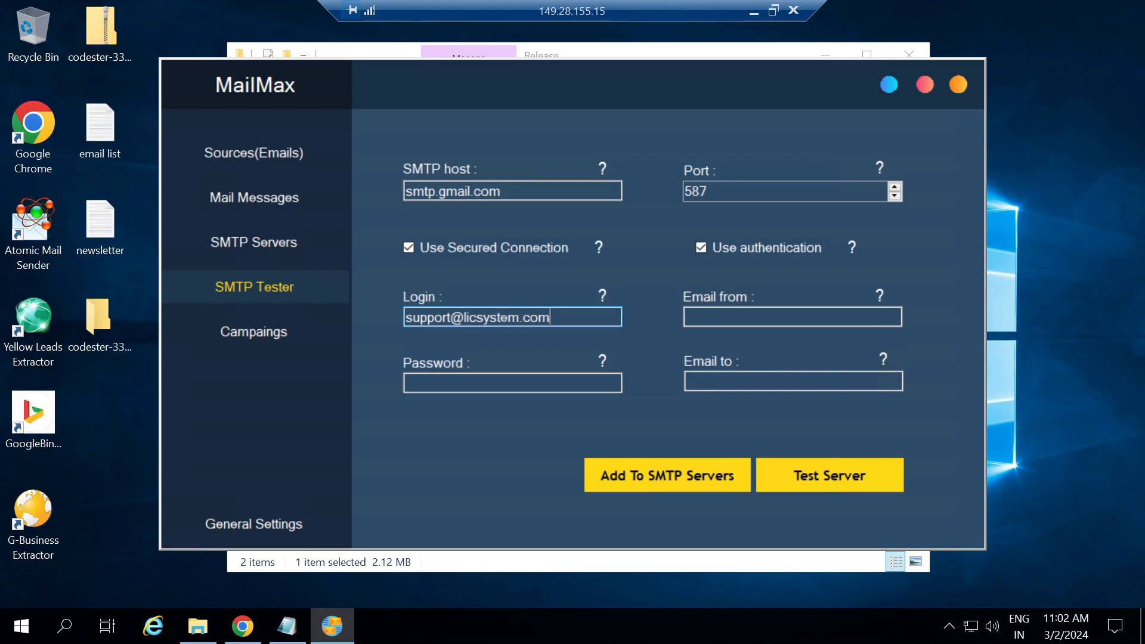
- Copy the login address into the Email from field as the sender email
{"action": "key", "text": "ctrl+a"}
{"action": "key", "text": "ctrl+c"}
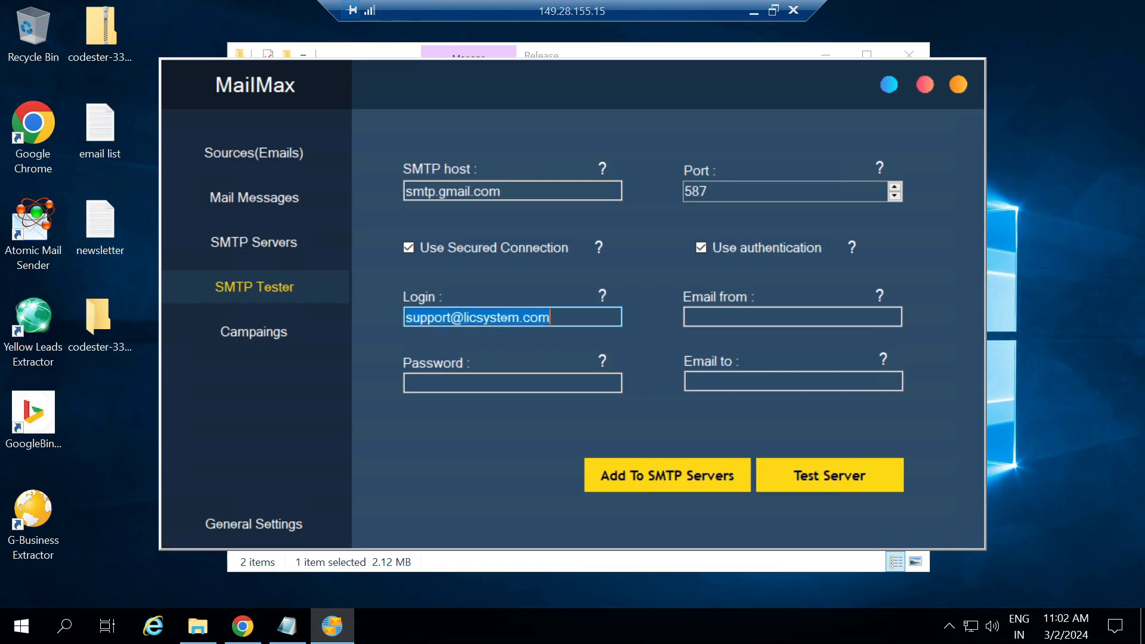
{"action": "left_click", "coordinate": [719, 324]}
{"action": "key", "text": "ctrl+v"}
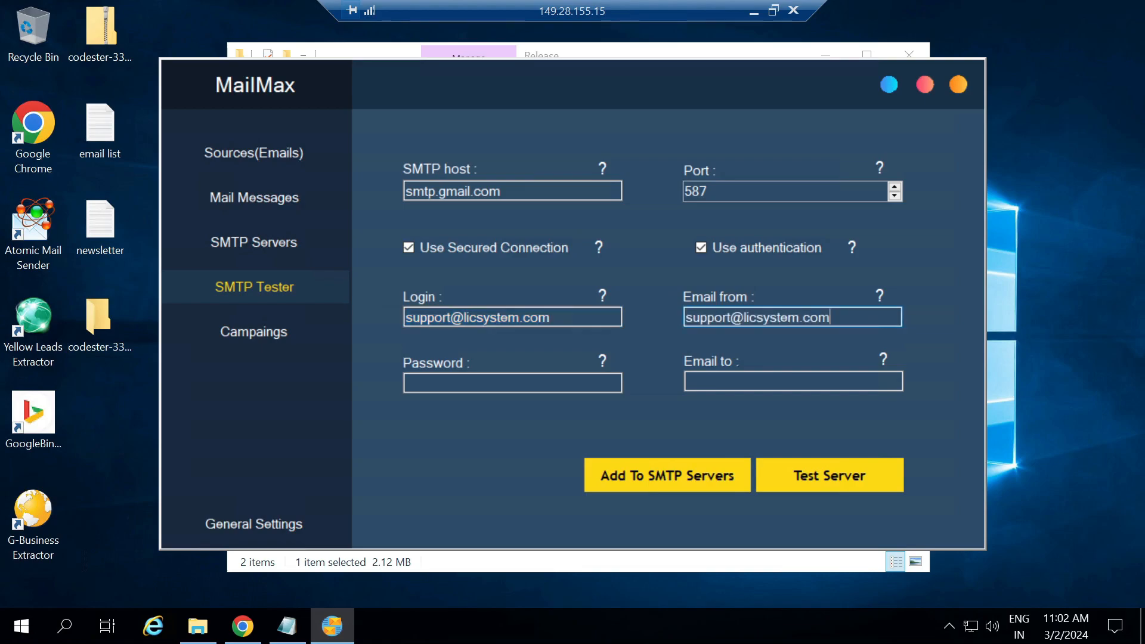
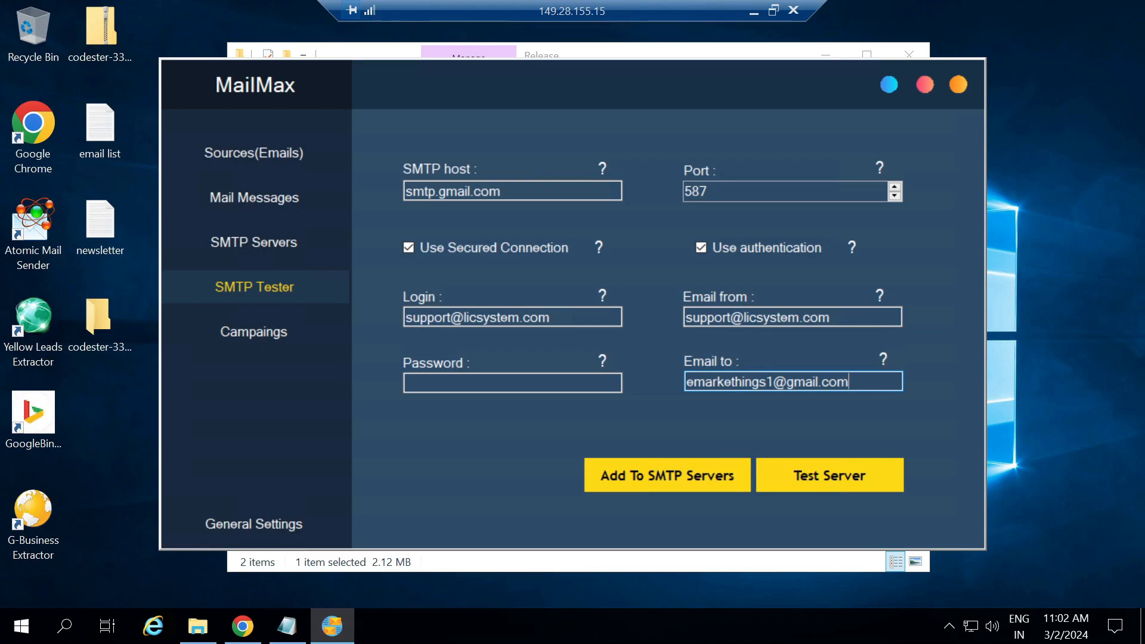
- Bring the Notepad note holding the app password to the front
{"action": "left_click", "coordinate": [284, 626]}
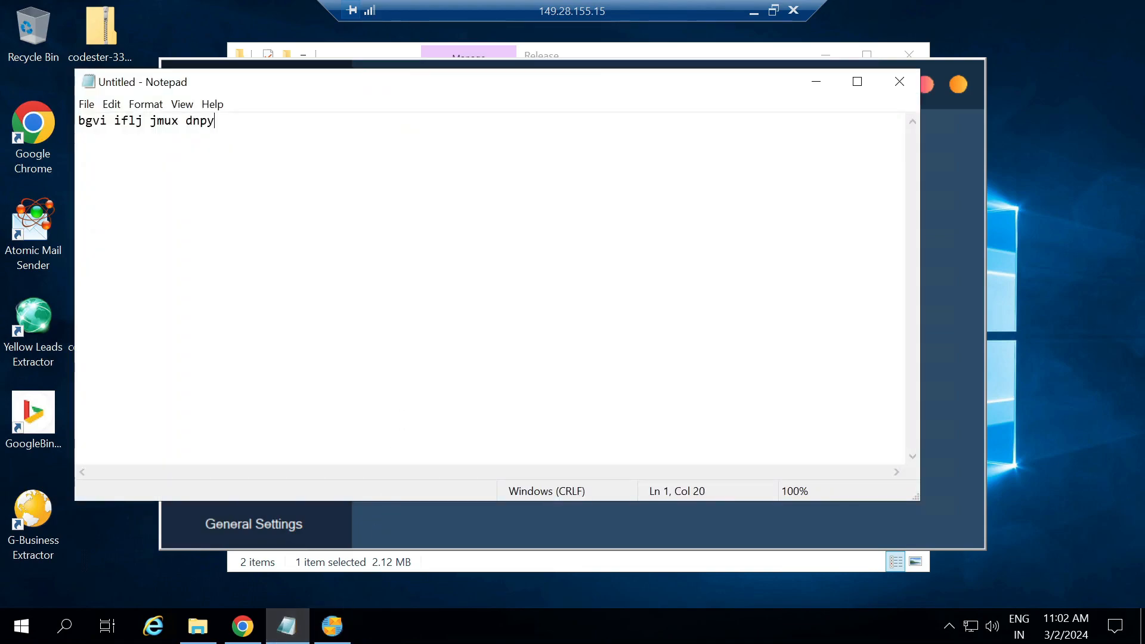
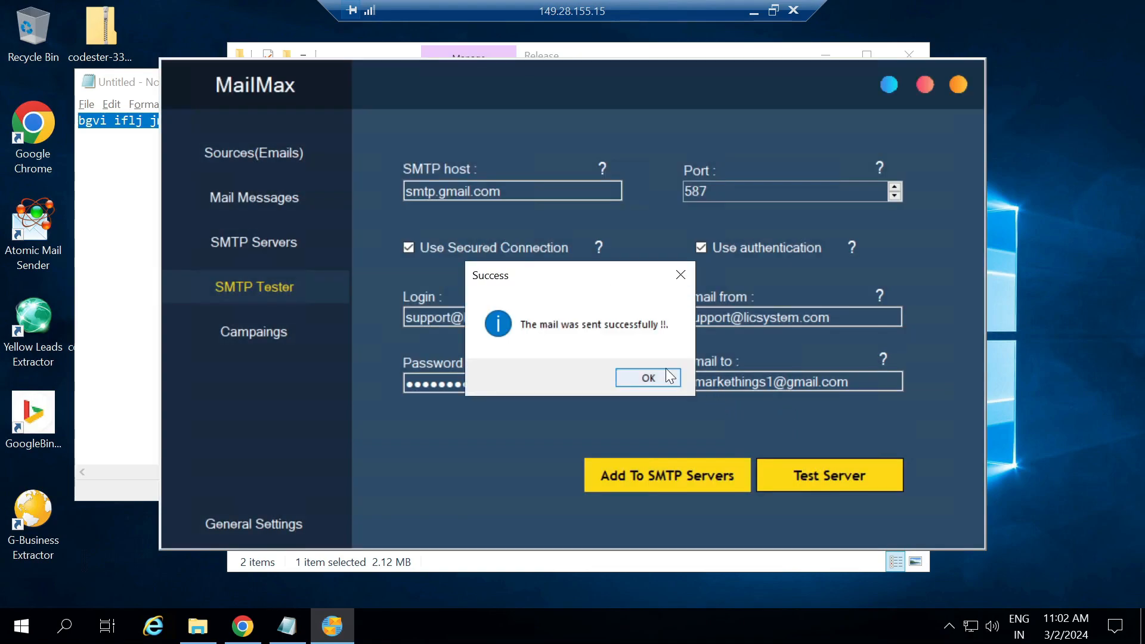
- Save the tested smtp.gmail.com port 587 settings as the SMTP server Server-860
{"action": "left_click", "coordinate": [667, 380]}
{"action": "left_click", "coordinate": [685, 469]}
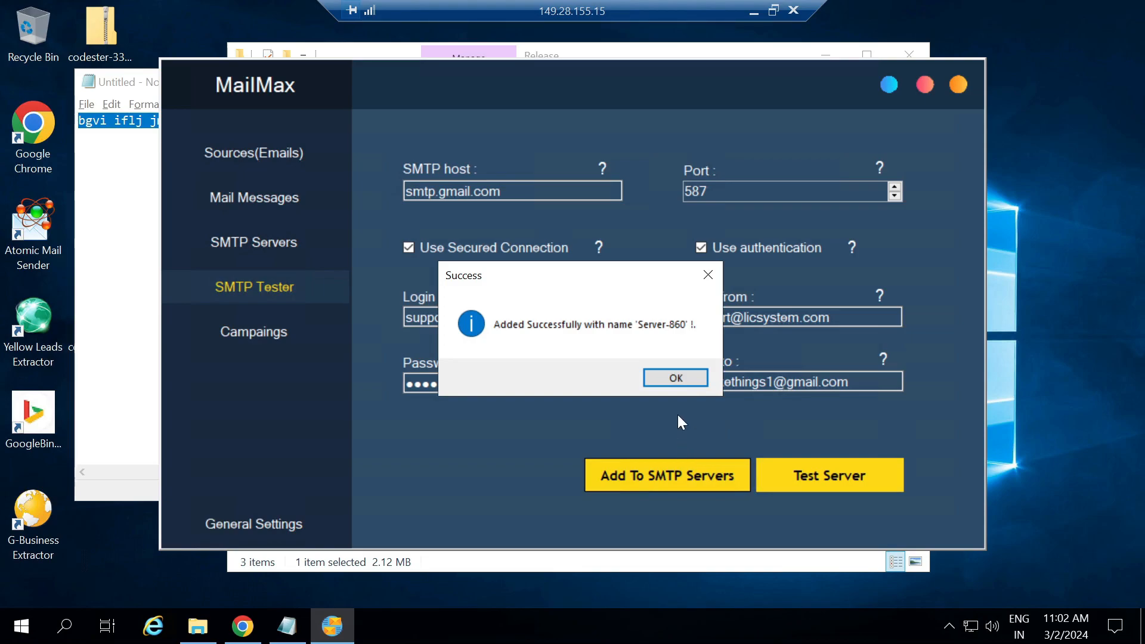
{"action": "left_click", "coordinate": [674, 378]}
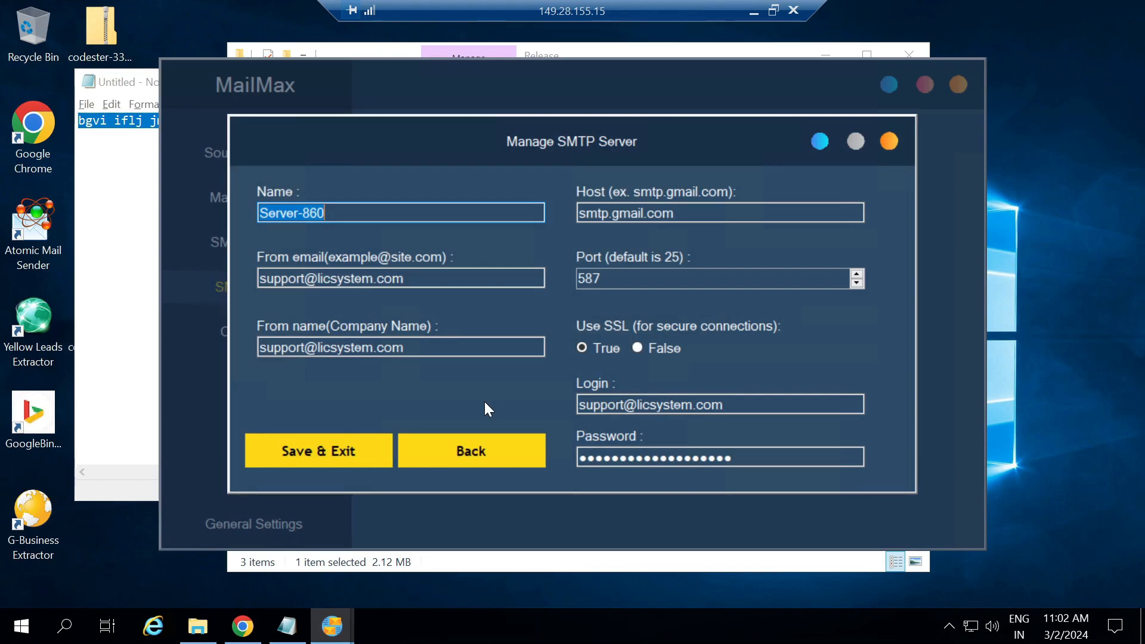
{"action": "left_click", "coordinate": [342, 450]}
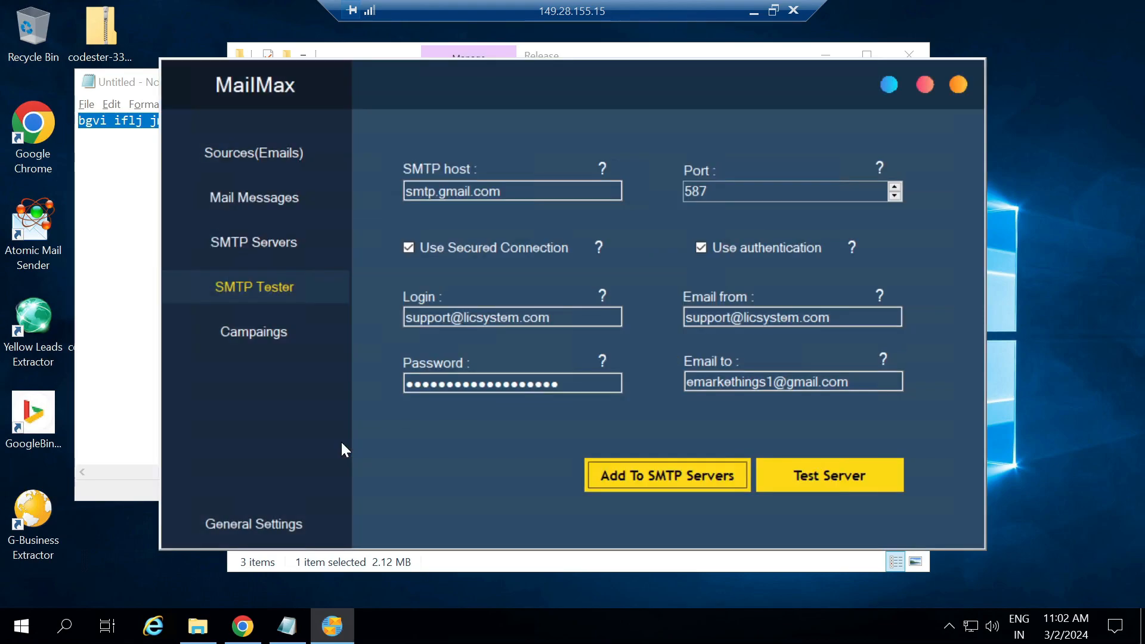
- Add an email source 'Email List' loaded from the Desktop email list.txt file (329 addresses)
{"action": "left_click", "coordinate": [273, 160]}
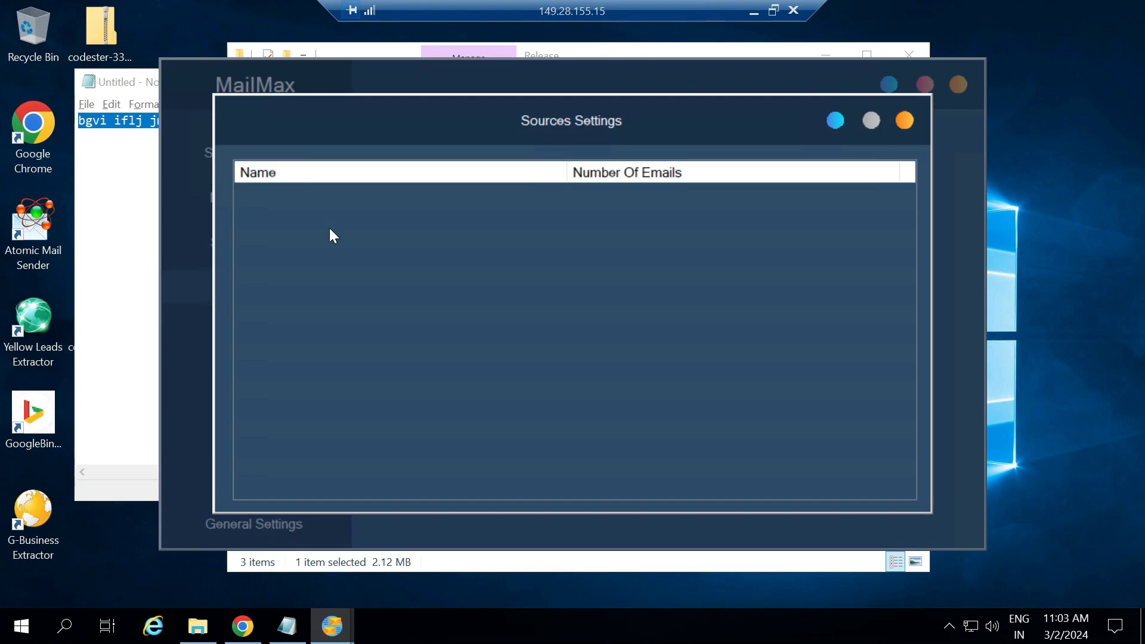
{"action": "right_click", "coordinate": [330, 229]}
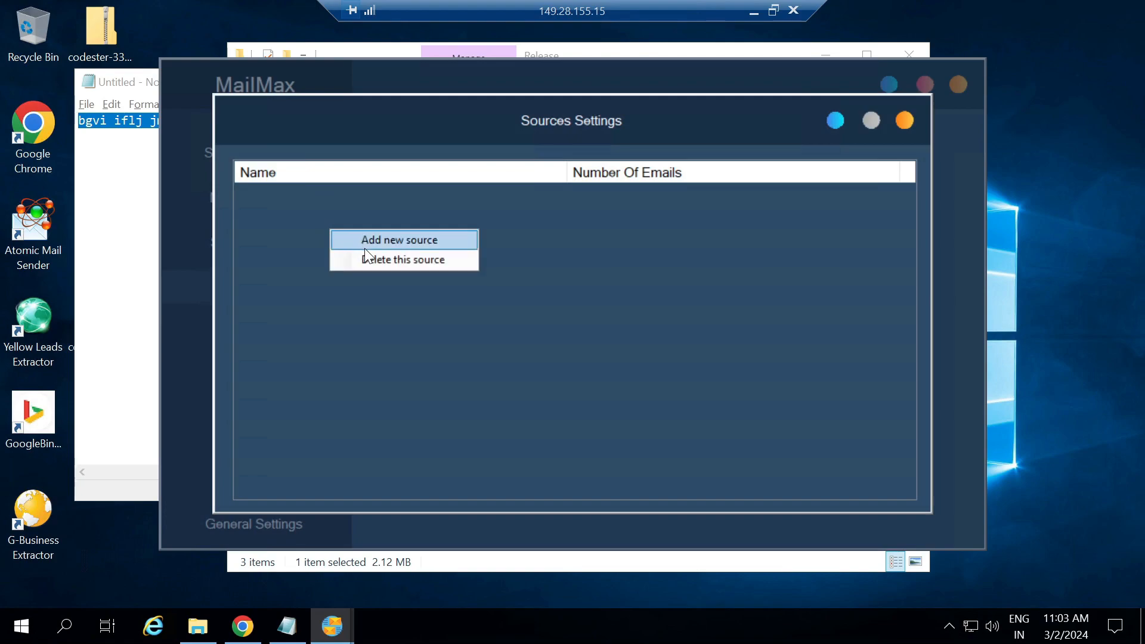
{"action": "left_click", "coordinate": [381, 244]}
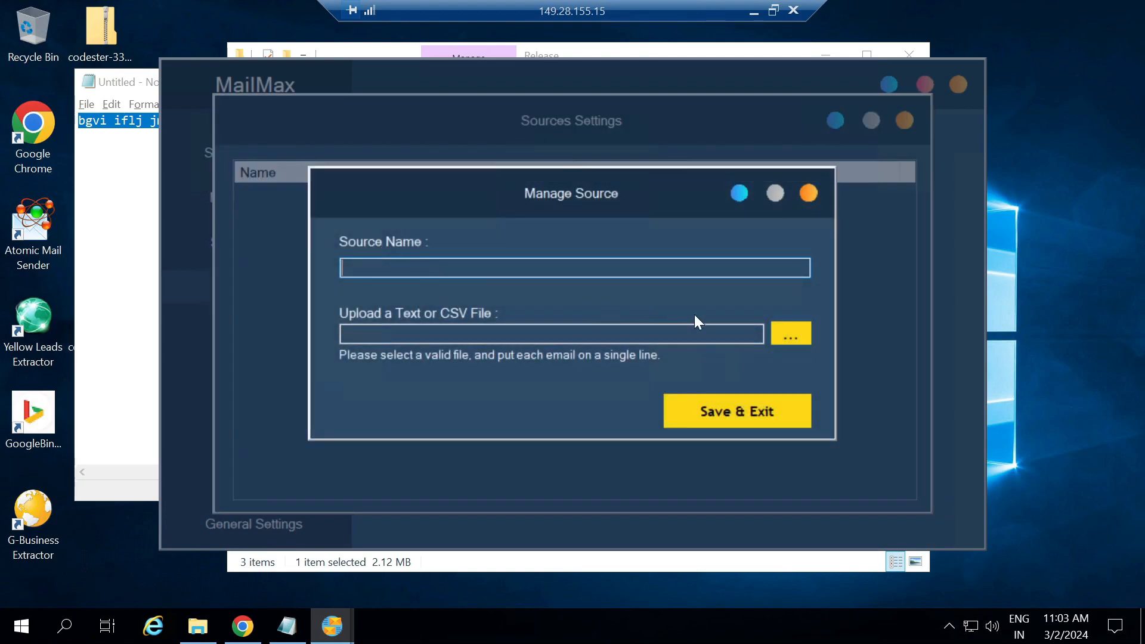
{"action": "type", "text": "Email List"}
{"action": "left_click", "coordinate": [804, 334]}
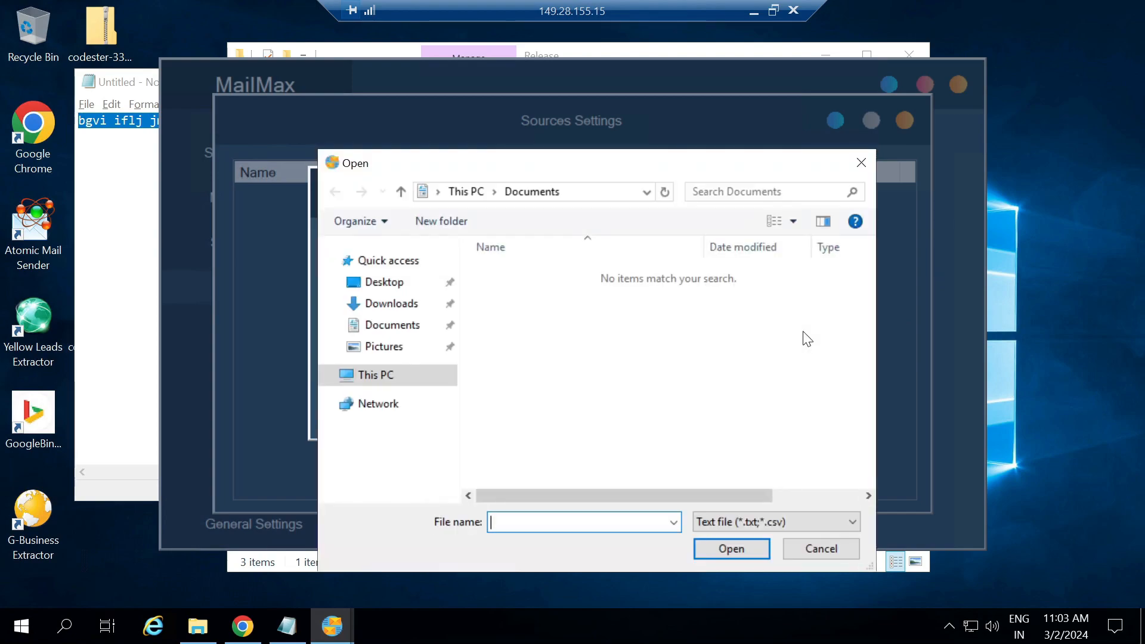
{"action": "left_click", "coordinate": [395, 284]}
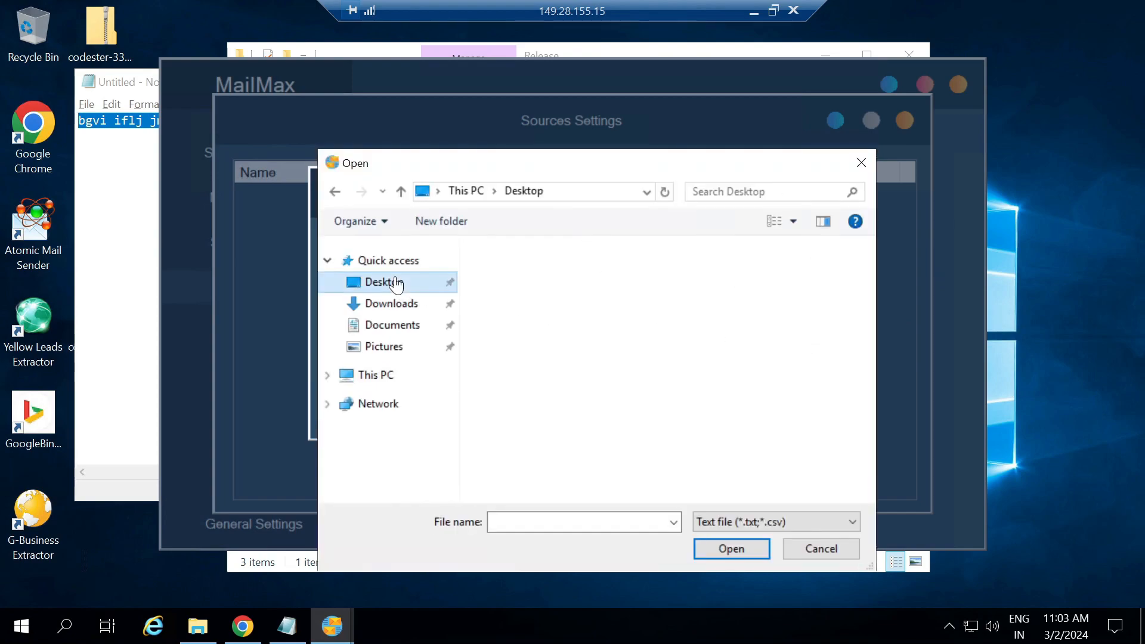
{"action": "left_click", "coordinate": [518, 291]}
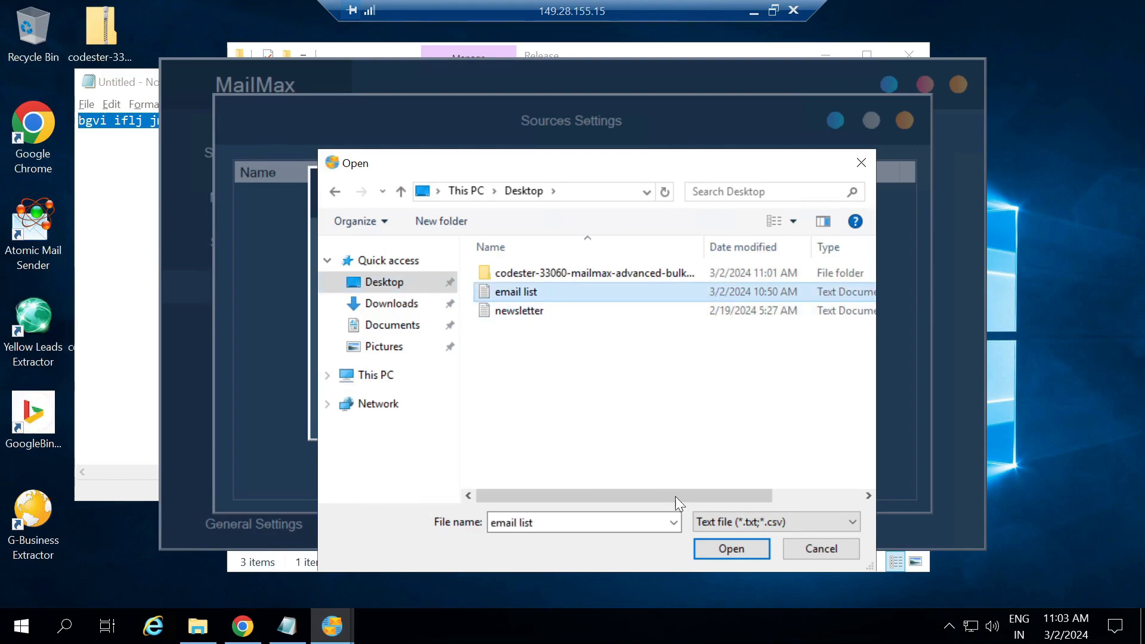
{"action": "left_click", "coordinate": [716, 548]}
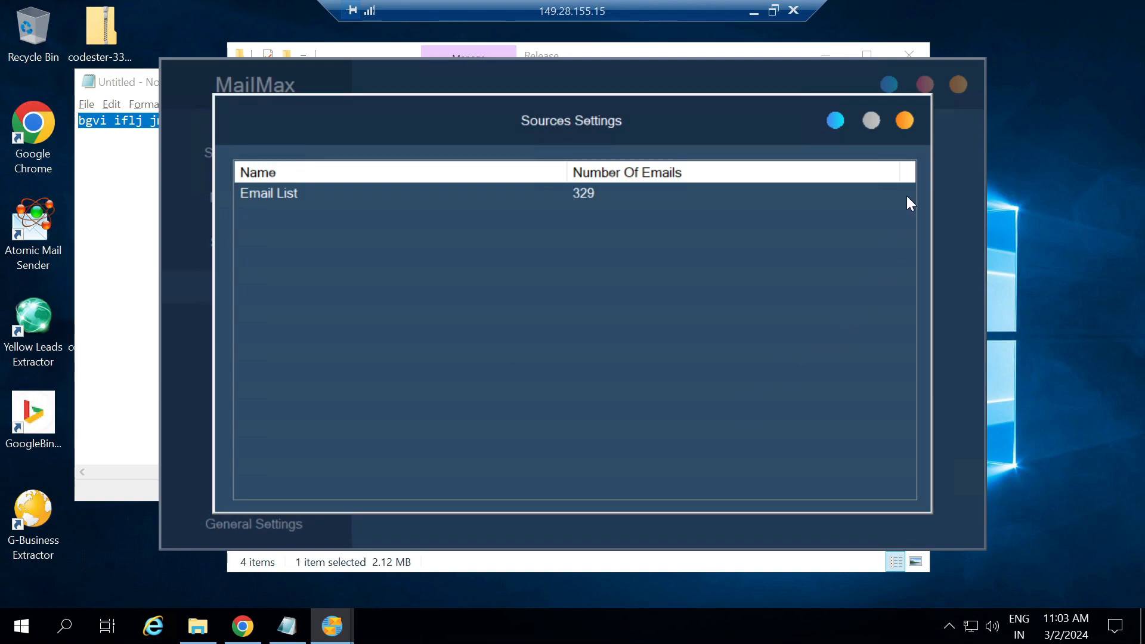
- Start a blank new mail message, then bring the Notepad window forward
{"action": "left_click", "coordinate": [904, 122]}
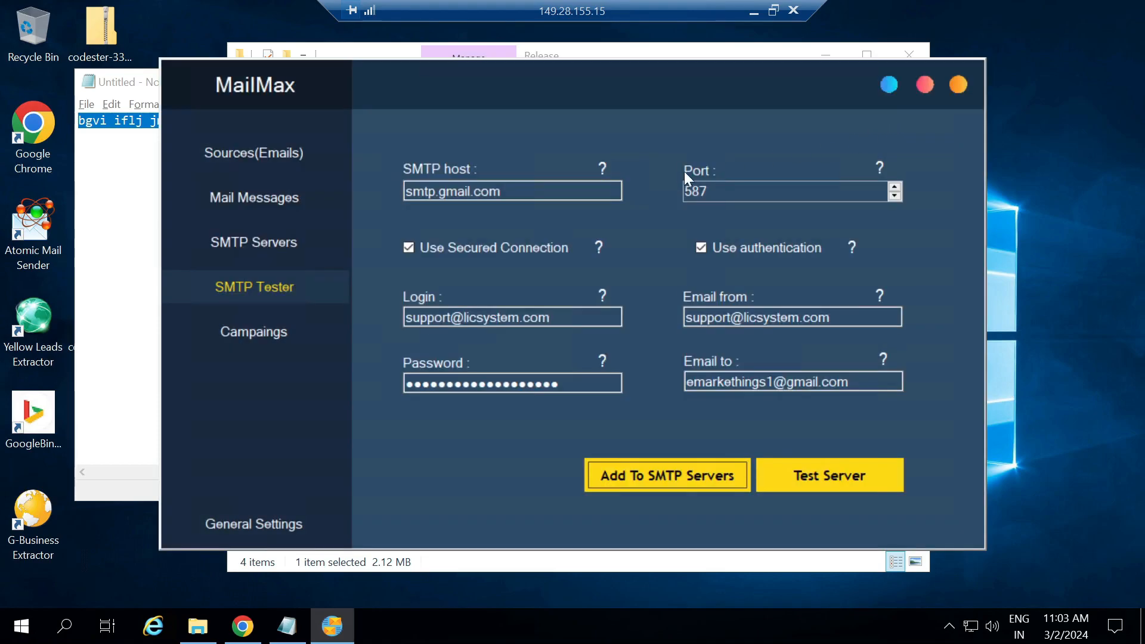
{"action": "left_click", "coordinate": [247, 198]}
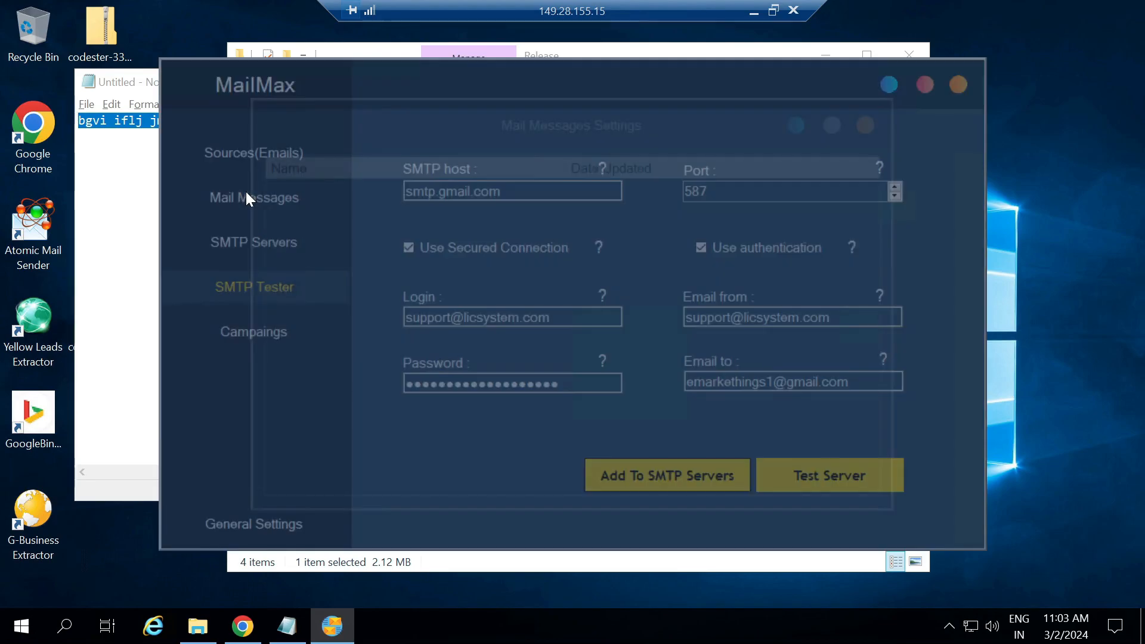
{"action": "right_click", "coordinate": [351, 231]}
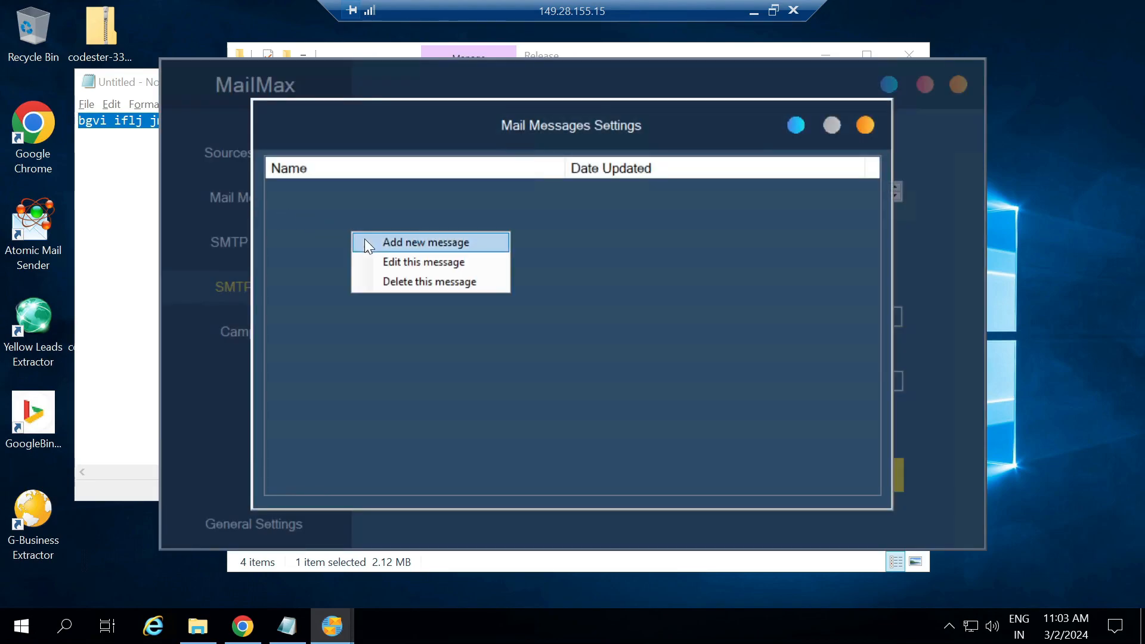
{"action": "left_click", "coordinate": [391, 245]}
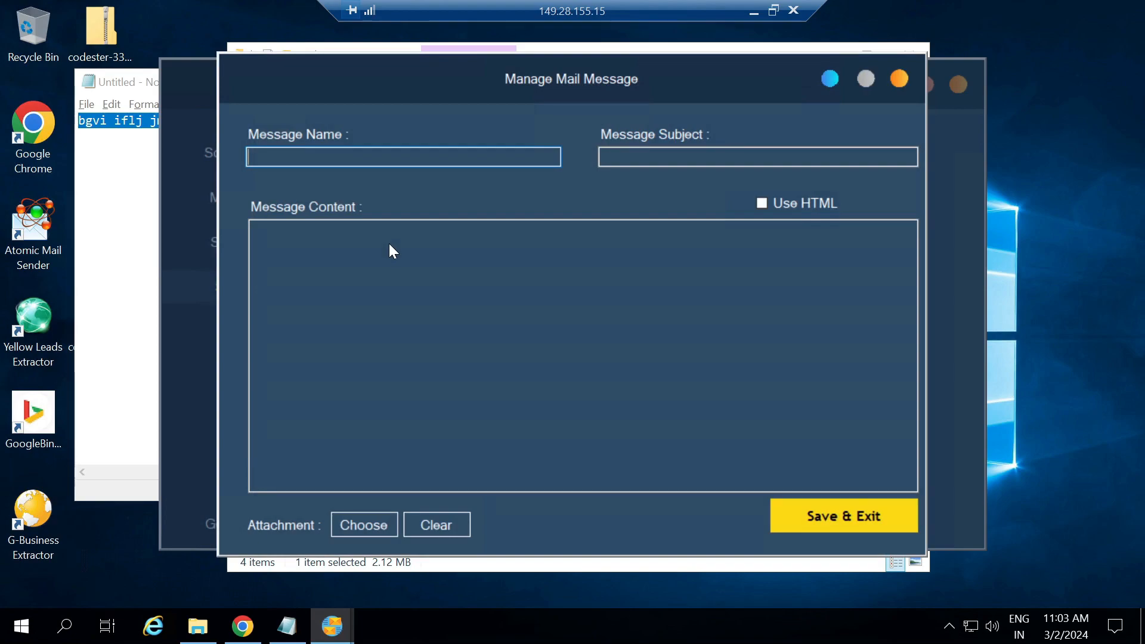
{"action": "left_click", "coordinate": [143, 88]}
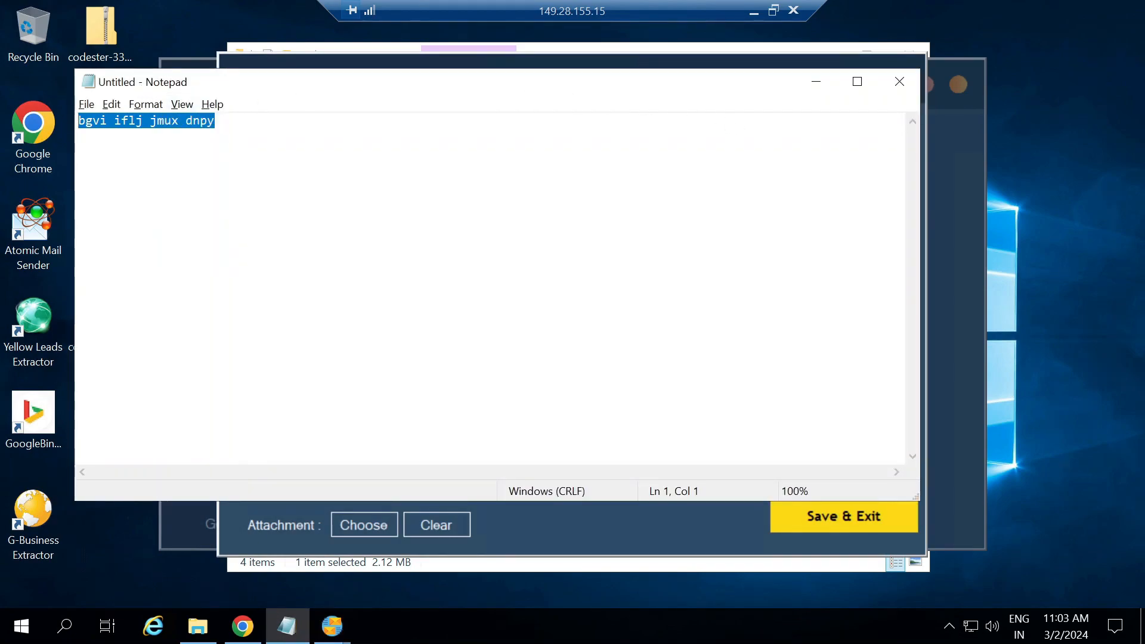
- Minimize the untitled Notepad note without discarding it
{"action": "left_click", "coordinate": [898, 90]}
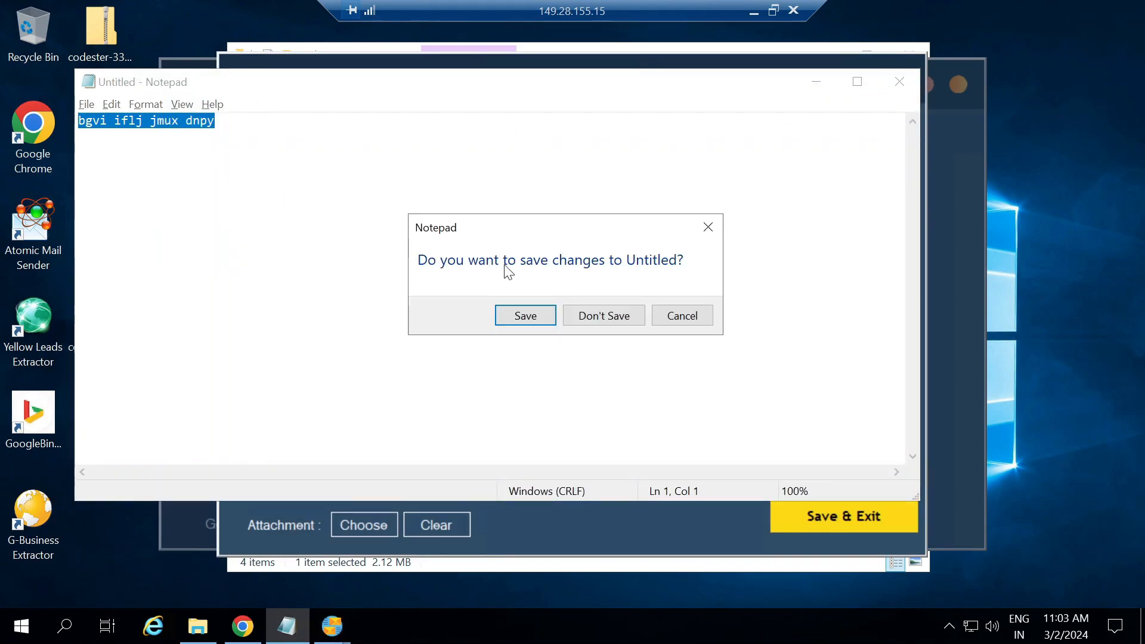
{"action": "left_click", "coordinate": [708, 227]}
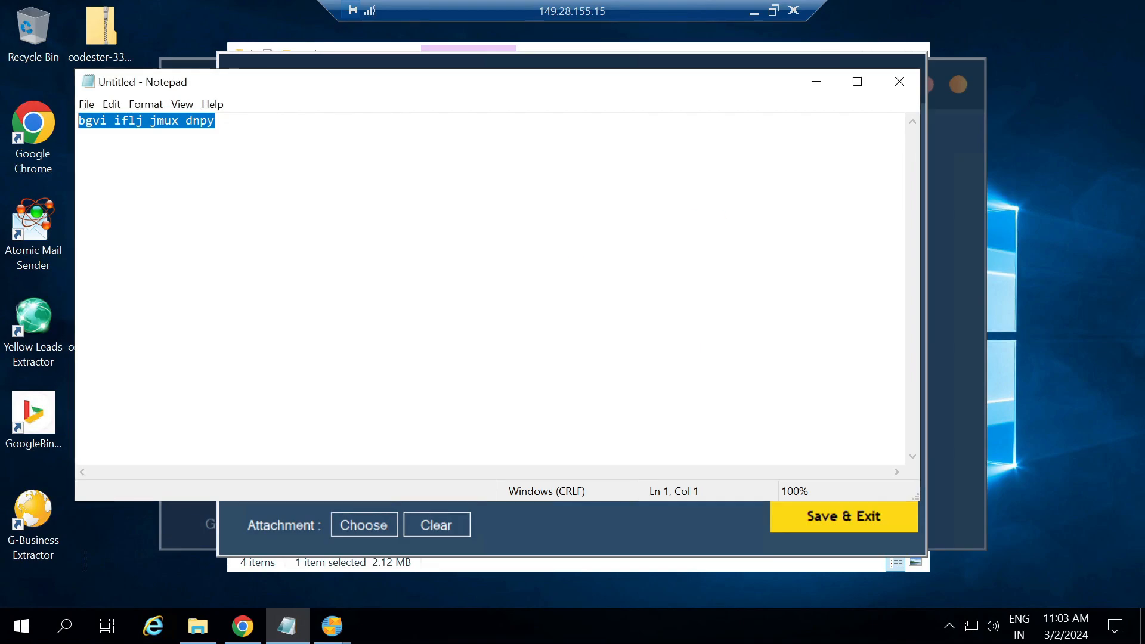
{"action": "left_click", "coordinate": [815, 82]}
- Open the newsletter file from the desktop and copy its first title line
{"action": "double_click", "coordinate": [112, 212]}
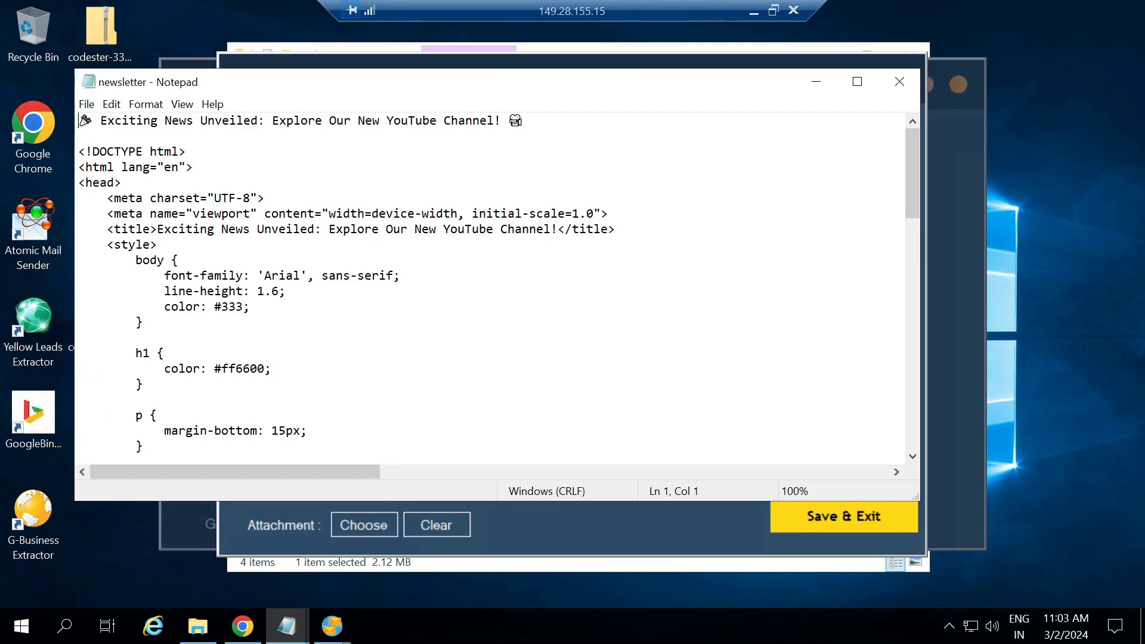
{"action": "left_click_drag", "start_coordinate": [524, 120], "coordinate": [79, 120]}
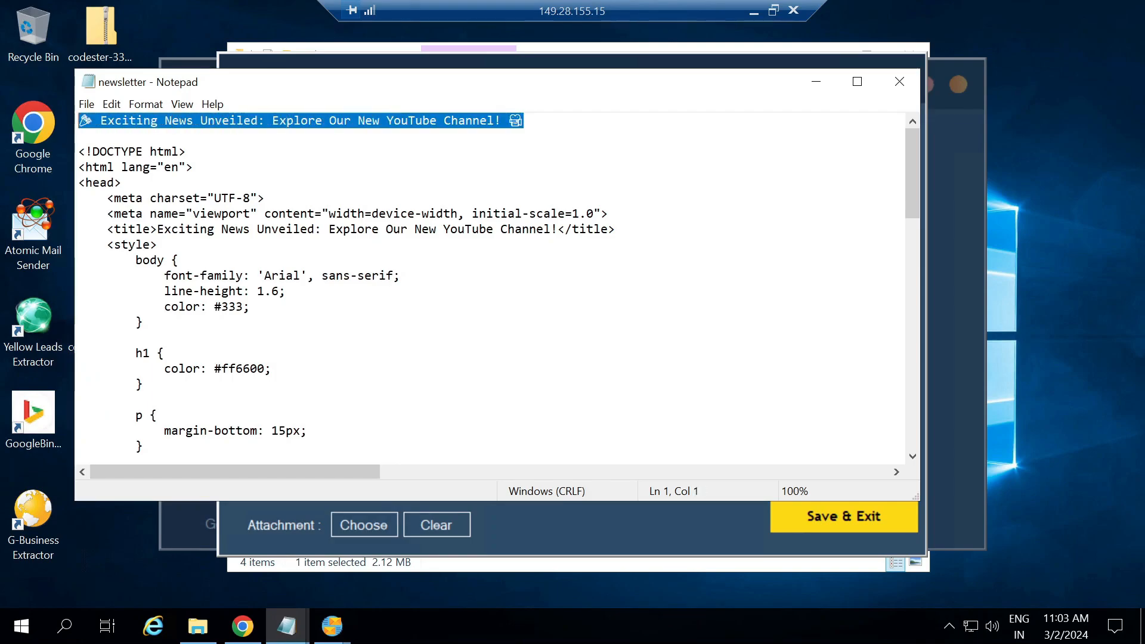
{"action": "right_click", "coordinate": [80, 120]}
{"action": "left_click", "coordinate": [119, 167]}
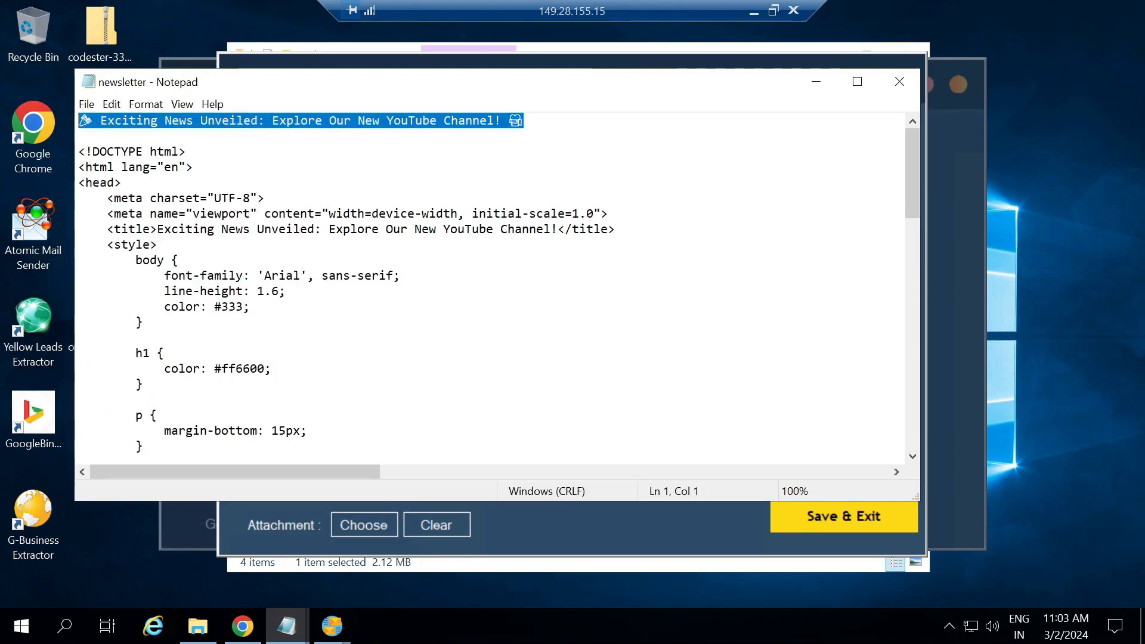
{"action": "left_click", "coordinate": [817, 81]}
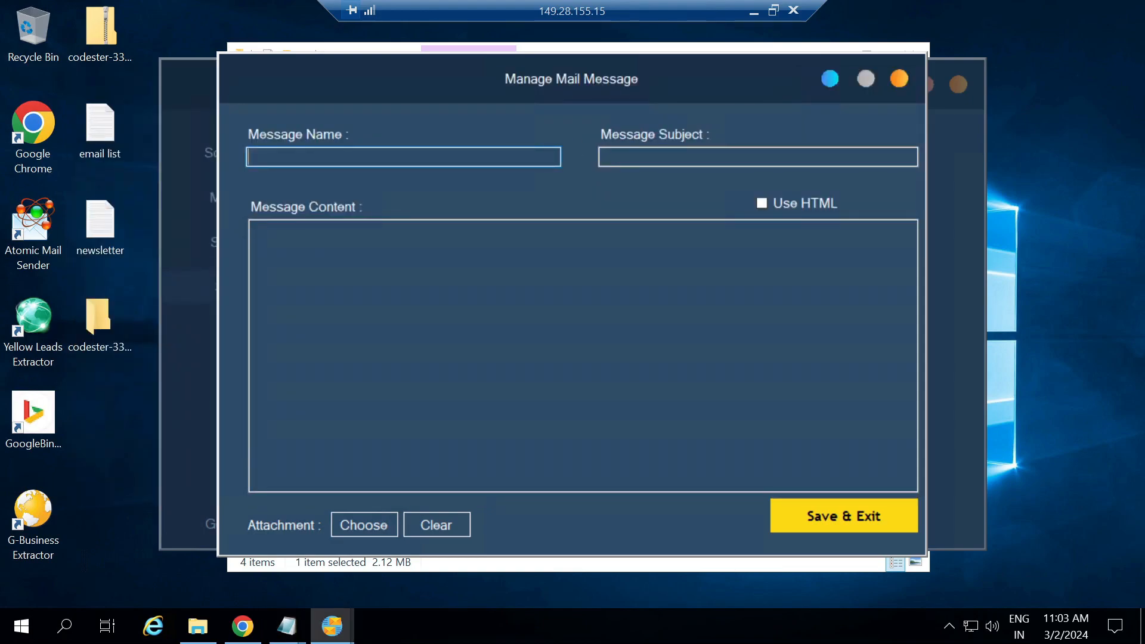
- Paste the newsletter title as message name and subject, and switch the message to HTML format
{"action": "key", "text": "ctrl+v"}
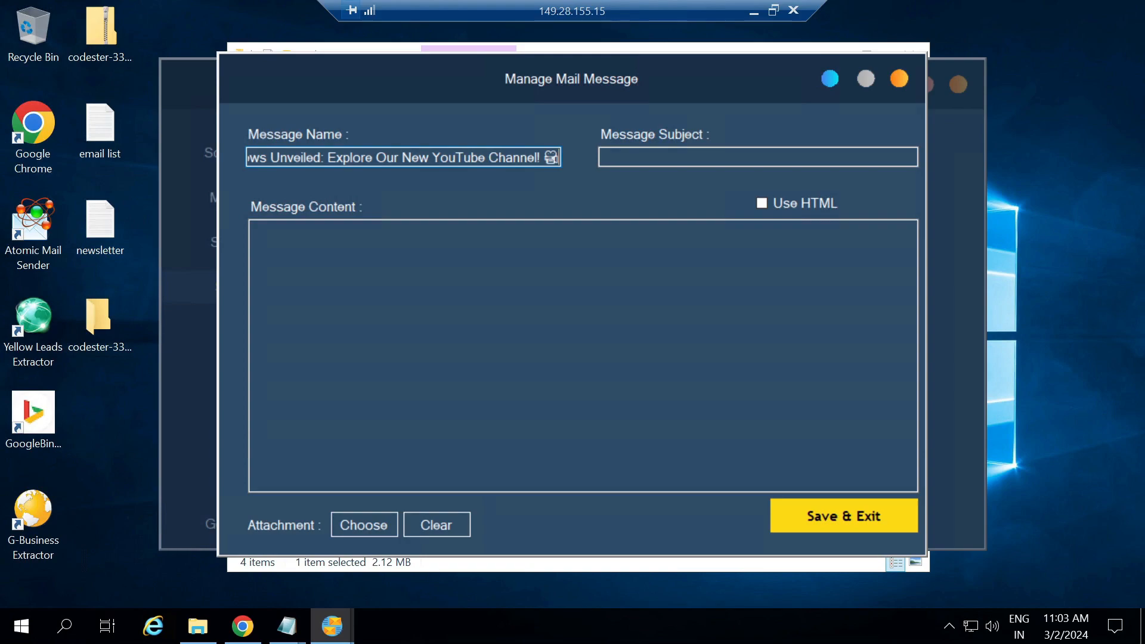
{"action": "left_click", "coordinate": [656, 157]}
{"action": "key", "text": "ctrl+v"}
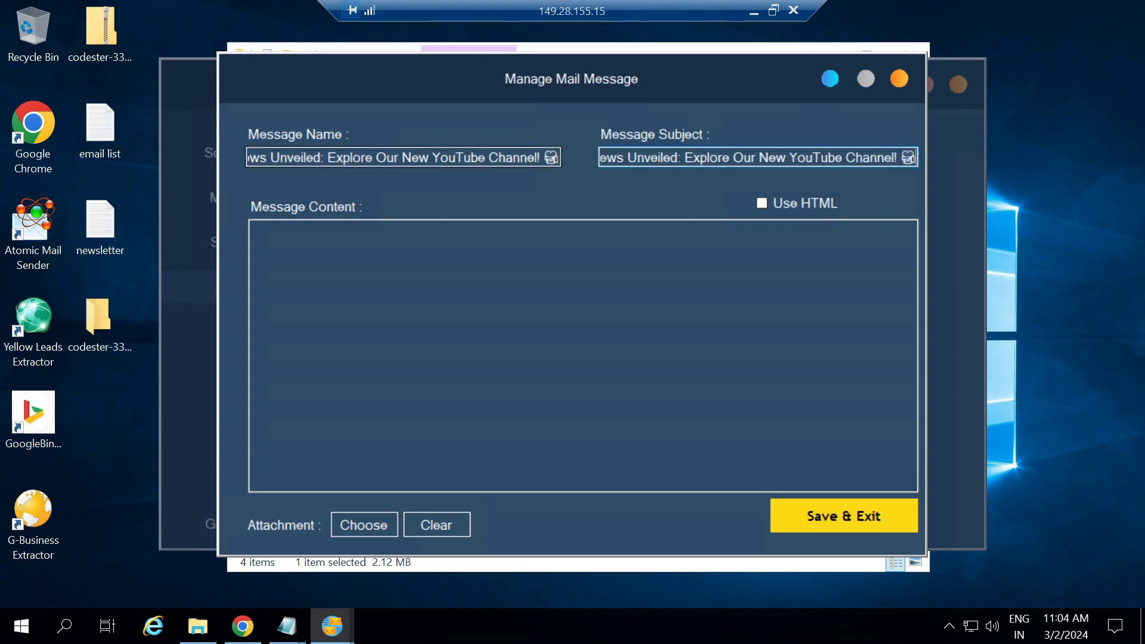
{"action": "left_click", "coordinate": [489, 284]}
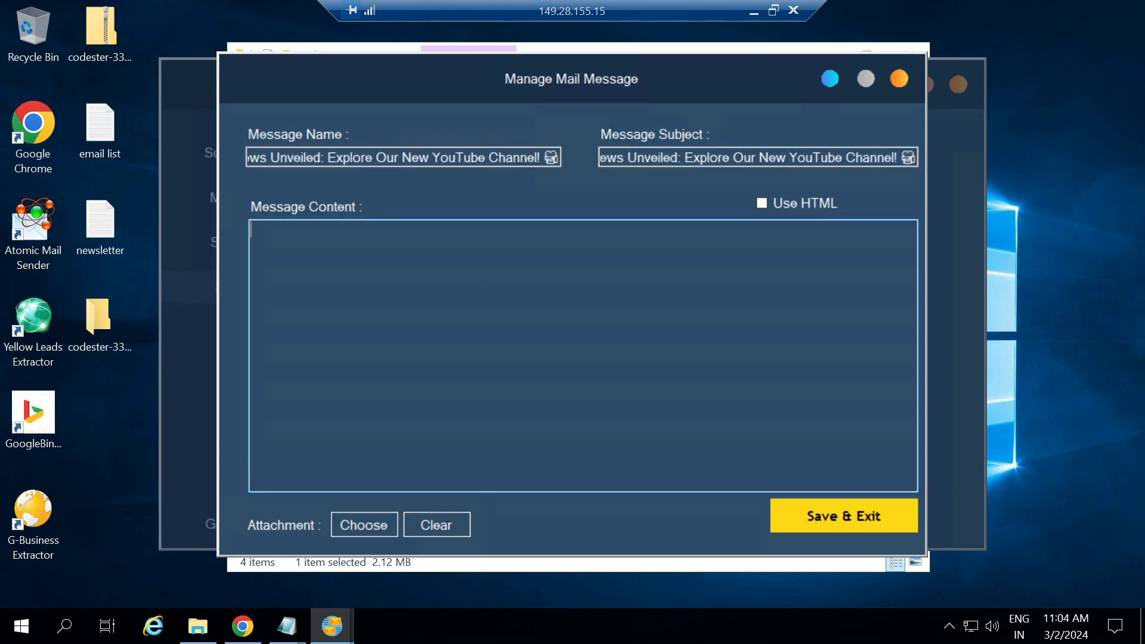
{"action": "left_click", "coordinate": [761, 203]}
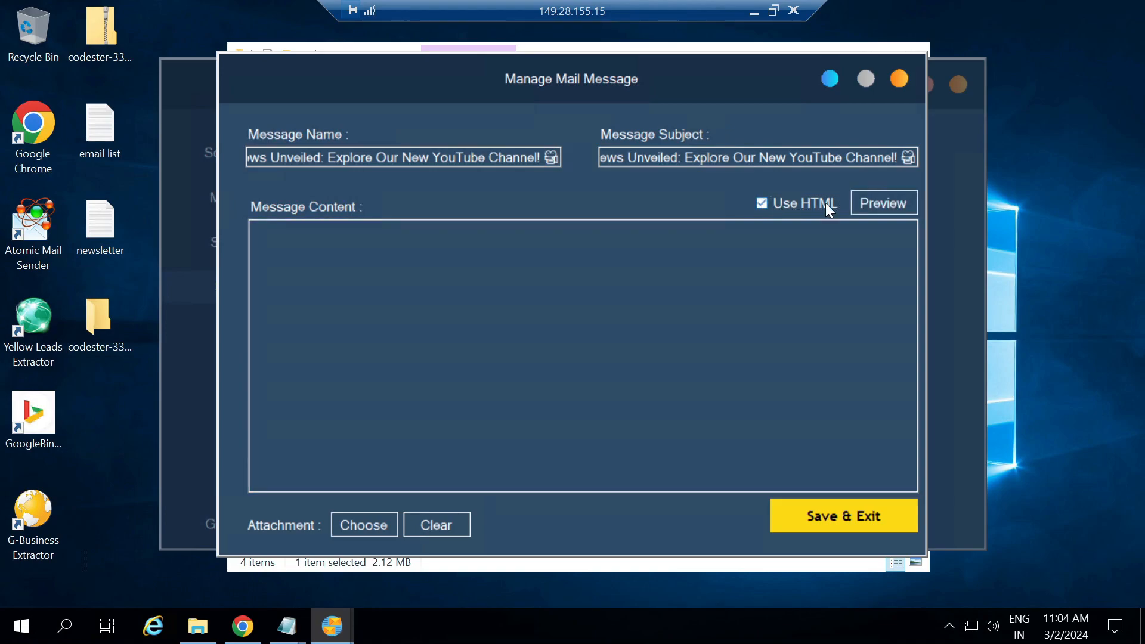
{"action": "left_click", "coordinate": [572, 298]}
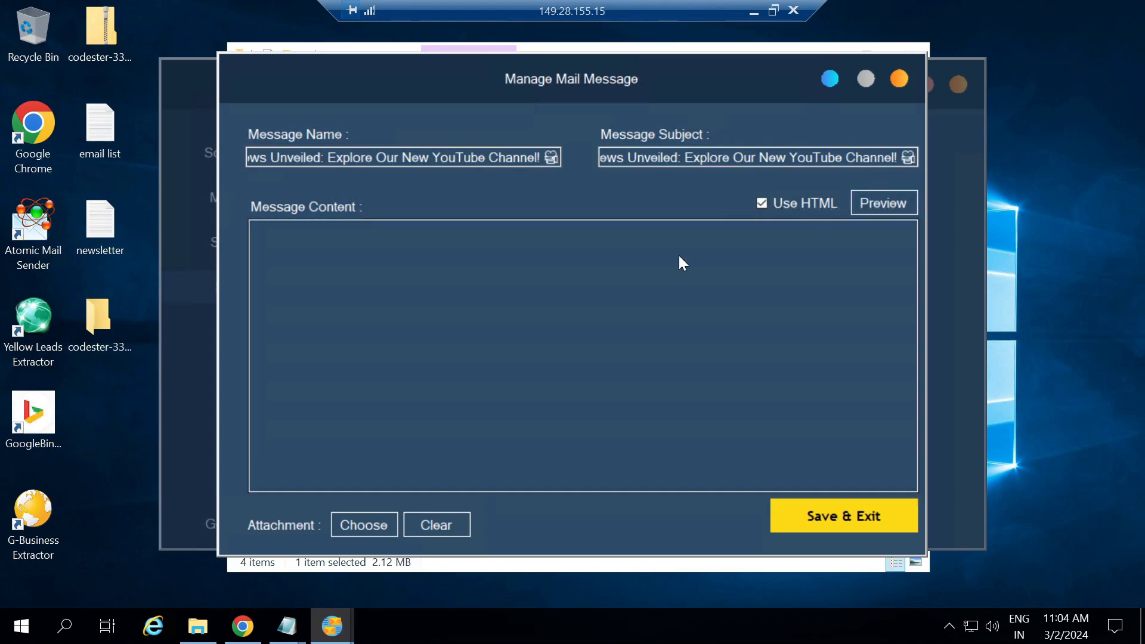
- Select the full newsletter HTML in Notepad and paste it into the message content
{"action": "key", "text": "alt+Tab"}
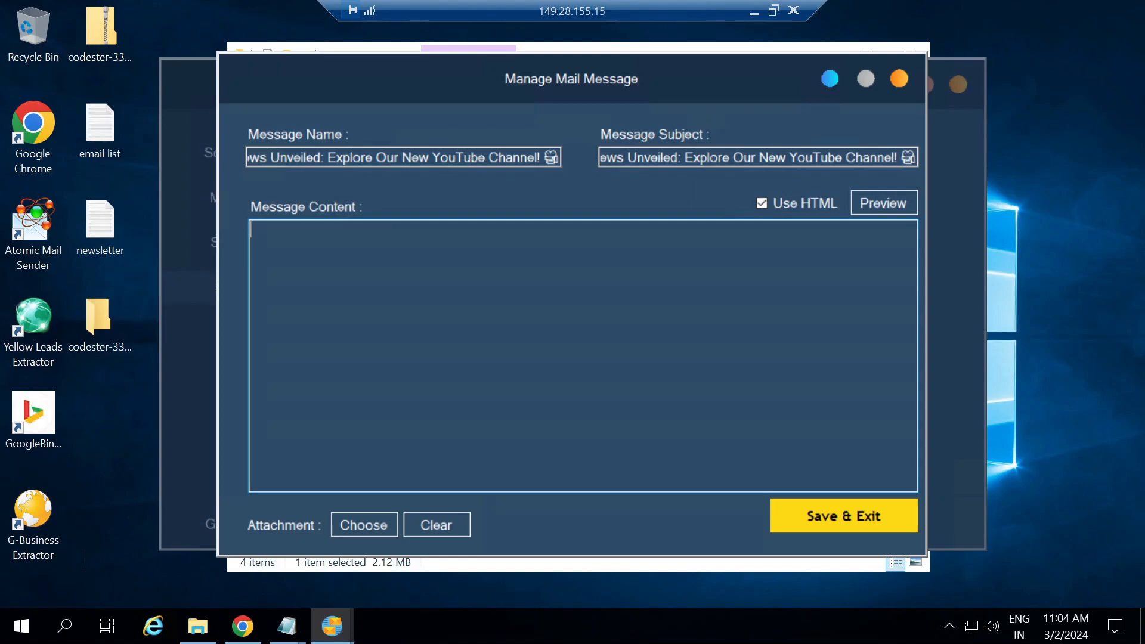
{"action": "mouse_move", "coordinate": [285, 632]}
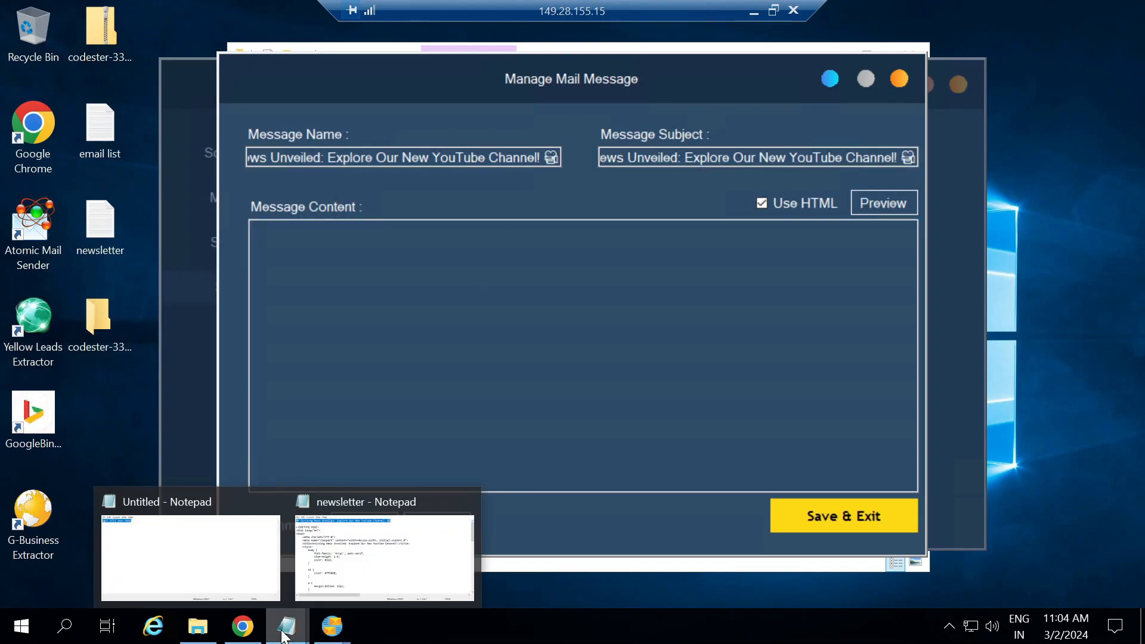
{"action": "left_click", "coordinate": [322, 555]}
{"action": "key", "text": "shift+Down"}
{"action": "key", "text": "shift+Down"}
{"action": "key", "text": "shift+Down"}
{"action": "key", "text": "shift+Down"}
{"action": "key", "text": "shift+Down"}
{"action": "key", "text": "shift+Down"}
{"action": "key", "text": "shift+Down"}
{"action": "key", "text": "shift+Down"}
{"action": "key", "text": "shift+Down"}
{"action": "key", "text": "shift+Down"}
{"action": "key", "text": "shift+Down"}
{"action": "key", "text": "shift+Down"}
{"action": "key", "text": "shift+Down"}
{"action": "key", "text": "shift+Down"}
{"action": "key", "text": "shift+Down"}
{"action": "key", "text": "shift+Down"}
{"action": "key", "text": "shift+Down"}
{"action": "key", "text": "shift+Down"}
{"action": "key", "text": "shift+Down"}
{"action": "key", "text": "shift+Down"}
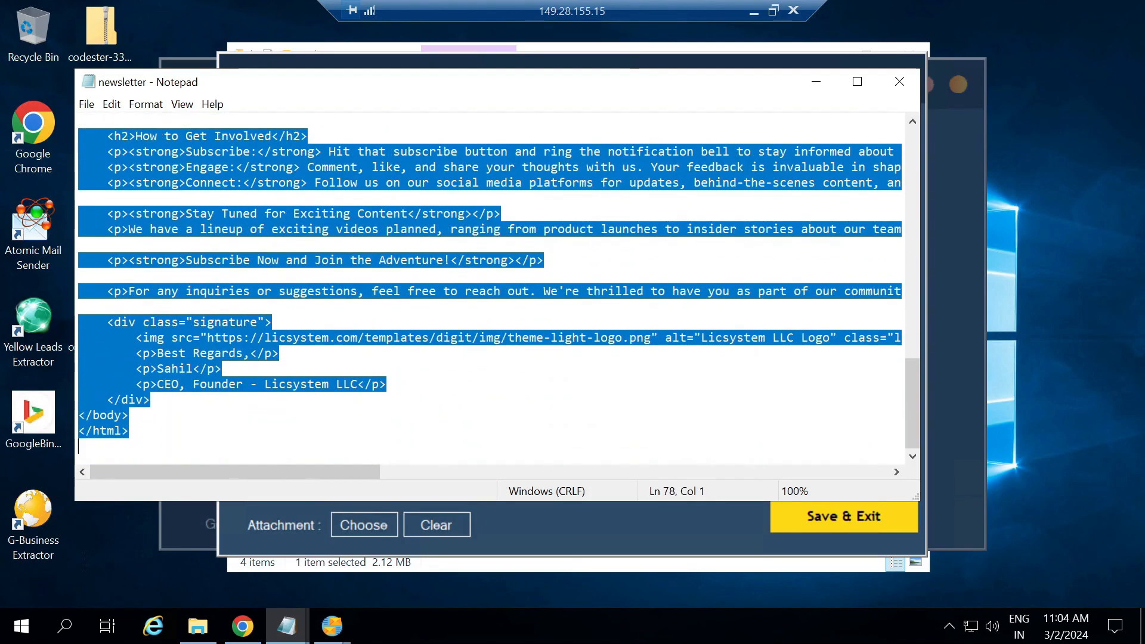
{"action": "key", "text": "shift+Up"}
{"action": "key", "text": "shift+Right"}
{"action": "key", "text": "shift+Right"}
{"action": "key", "text": "shift+Right"}
{"action": "key", "text": "shift+Right"}
{"action": "key", "text": "shift+Right"}
{"action": "key", "text": "shift+Right"}
{"action": "key", "text": "shift+Right"}
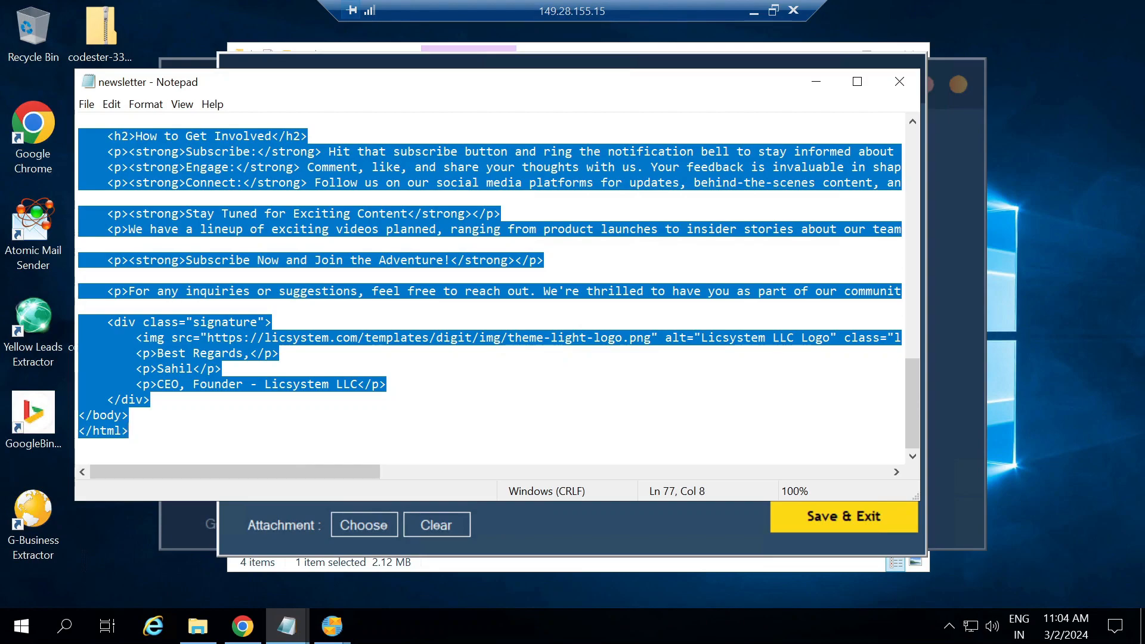
{"action": "key", "text": "alt+Tab"}
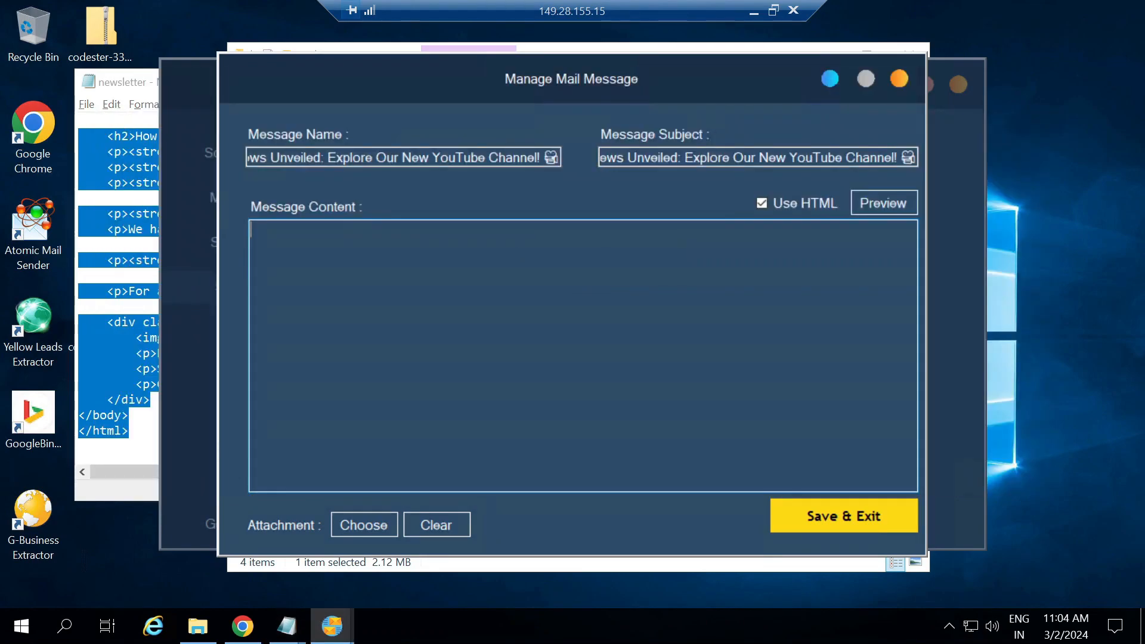
{"action": "key", "text": "ctrl+v"}
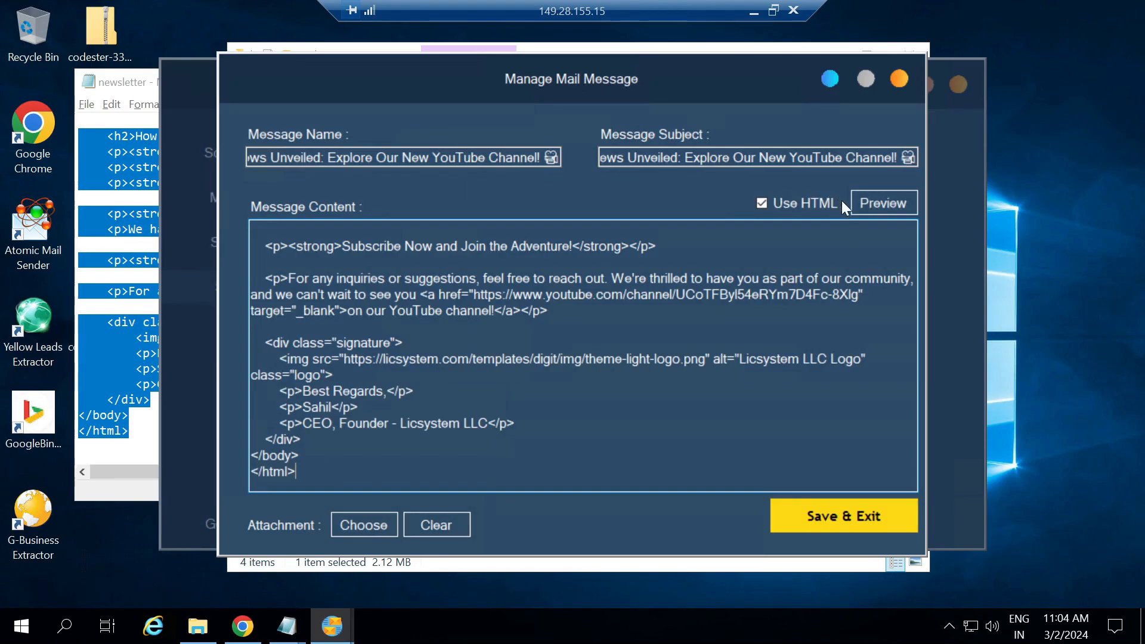
- Preview the rendered newsletter, then save the message
{"action": "left_click", "coordinate": [885, 203]}
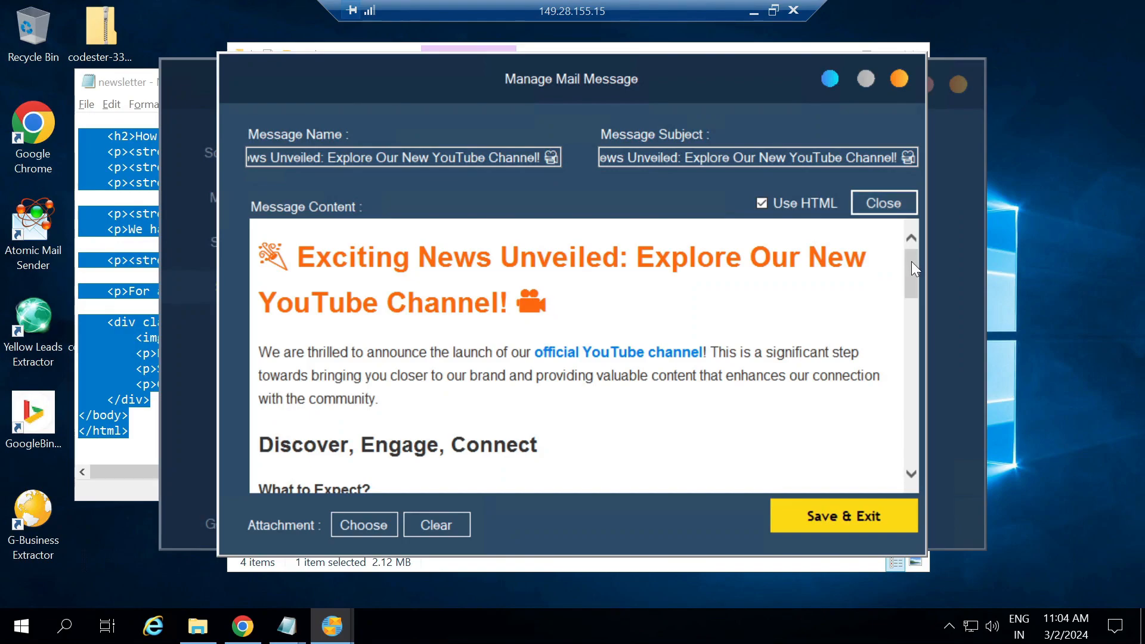
{"action": "left_click", "coordinate": [891, 200]}
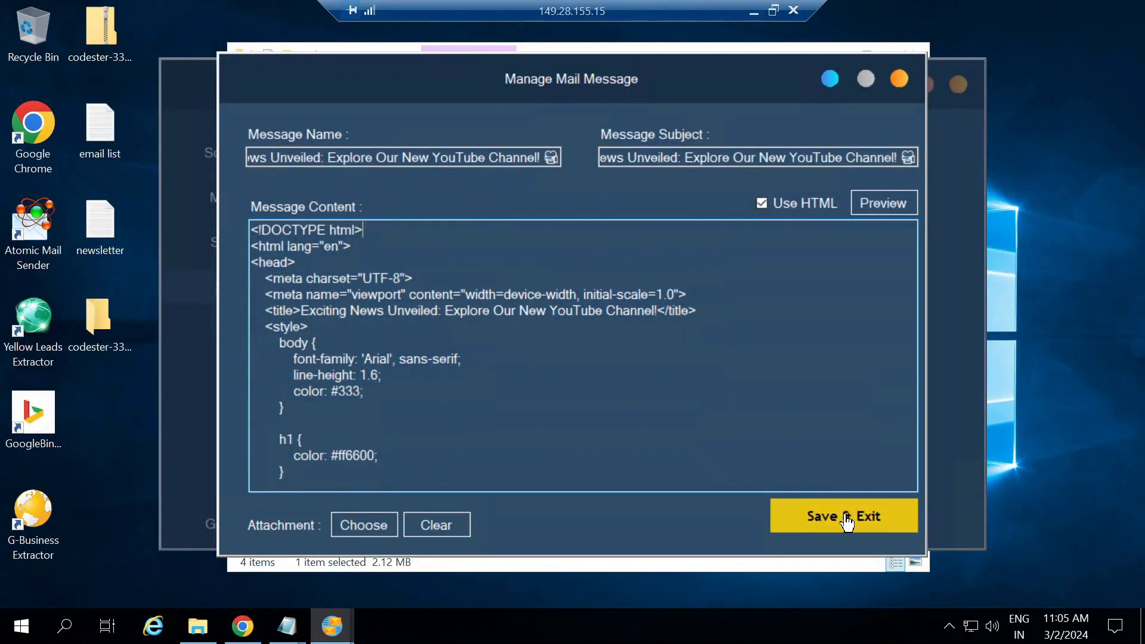
{"action": "left_click", "coordinate": [852, 525]}
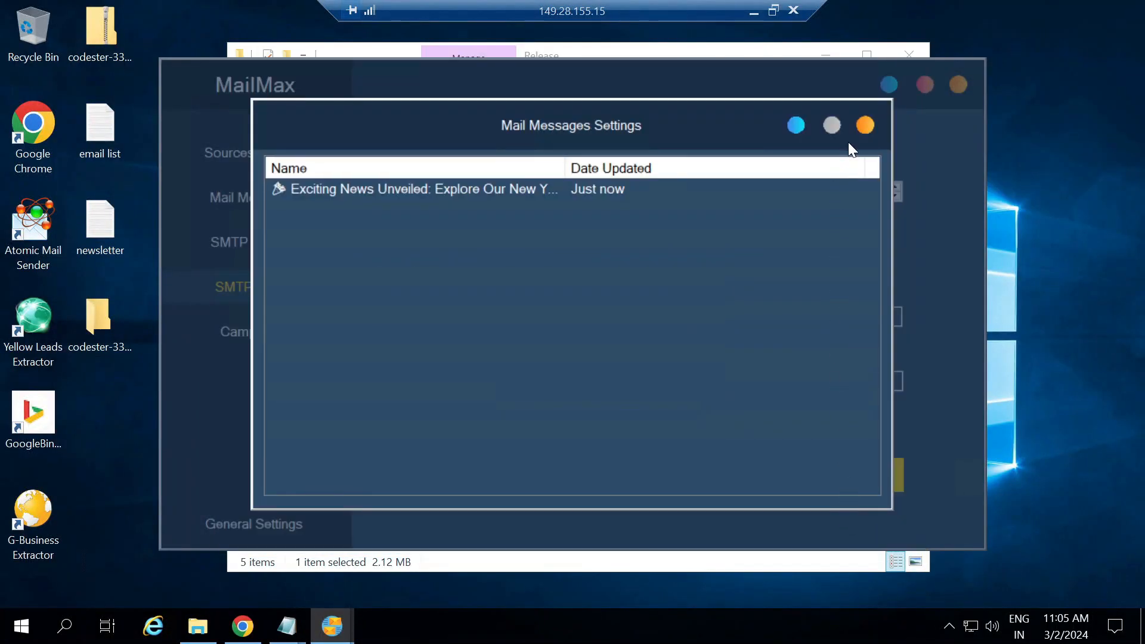
- Close the message list and start a new campaign from the Campaigns page
{"action": "left_click", "coordinate": [865, 125]}
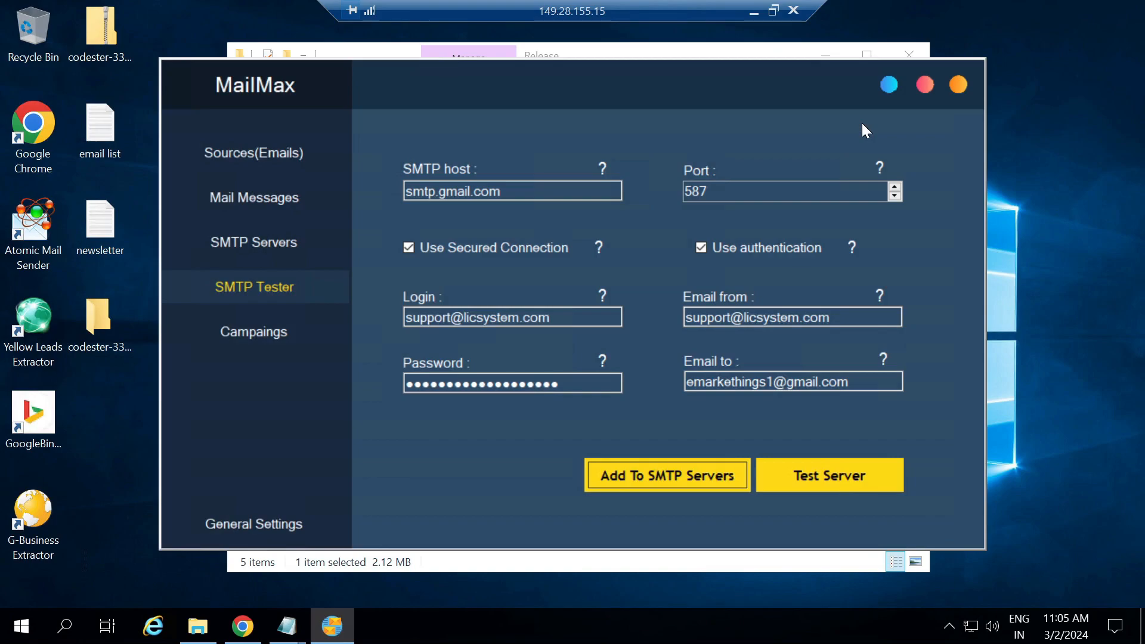
{"action": "left_click", "coordinate": [270, 332]}
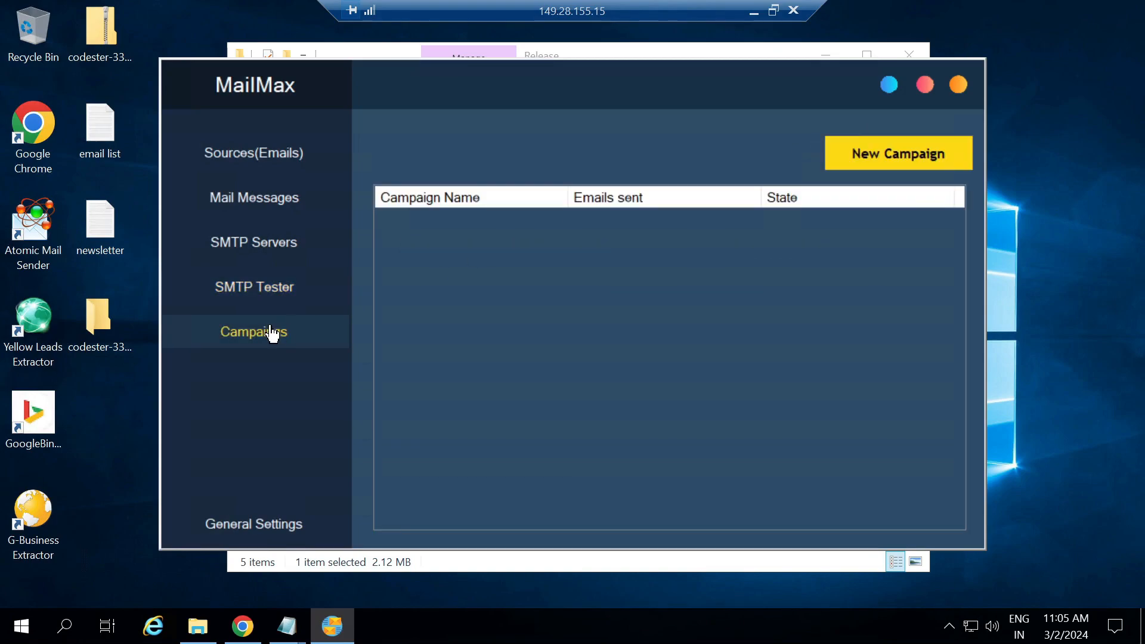
{"action": "left_click", "coordinate": [886, 156]}
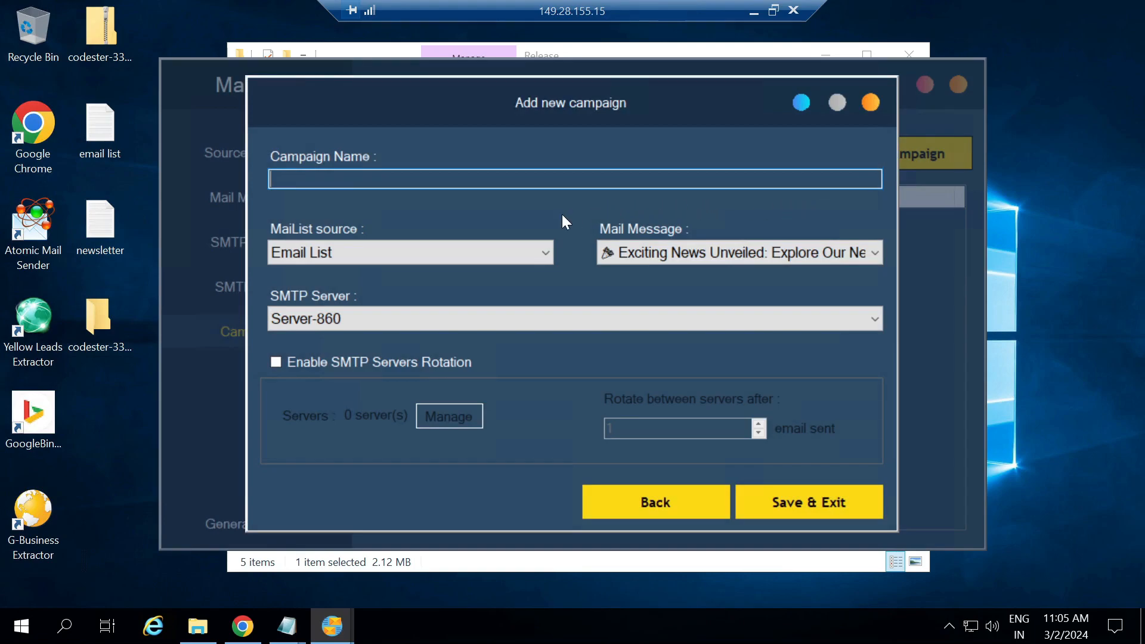
- Copy the newsletter's title-tag text from Notepad and paste it as the campaign name
{"action": "left_click", "coordinate": [287, 627]}
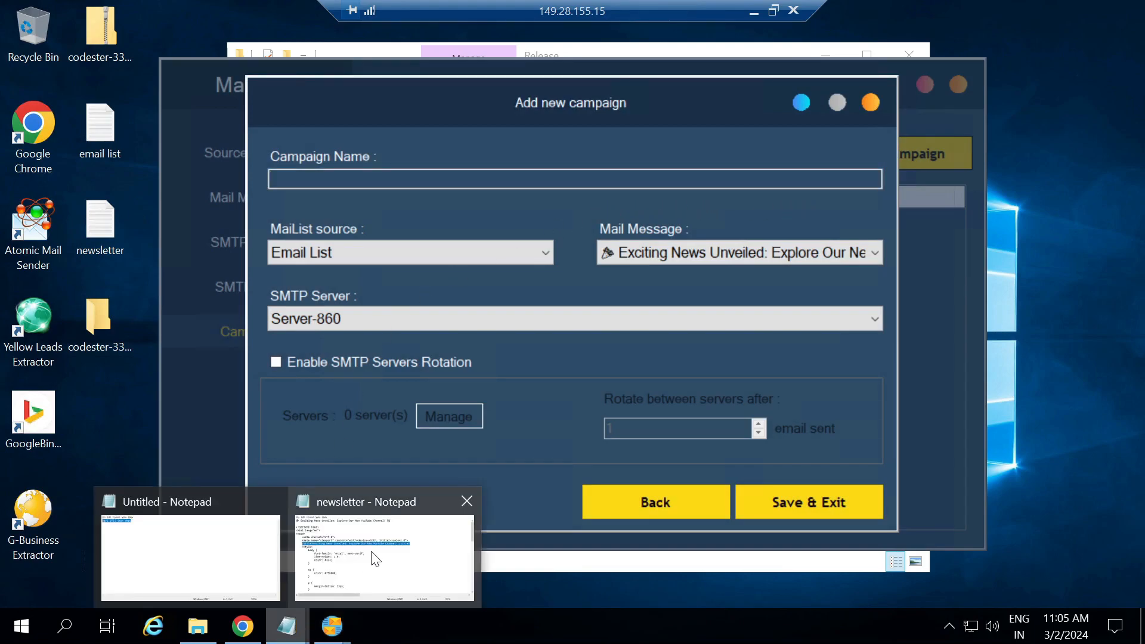
{"action": "left_click", "coordinate": [376, 559]}
{"action": "key", "text": "Down"}
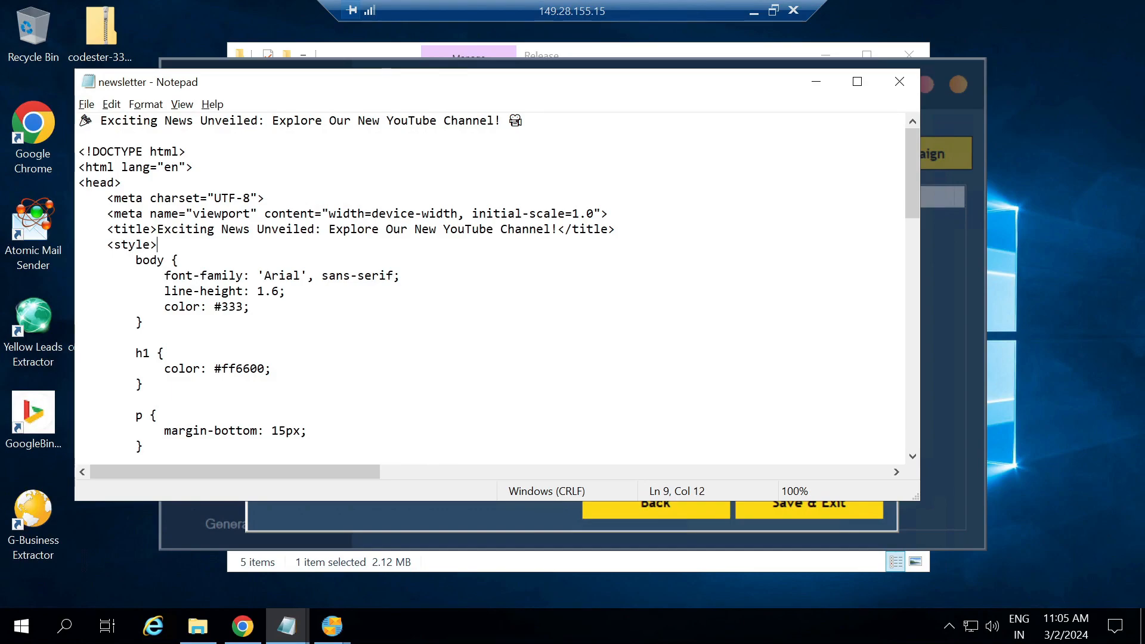
{"action": "left_click_drag", "start_coordinate": [558, 230], "coordinate": [157, 229]}
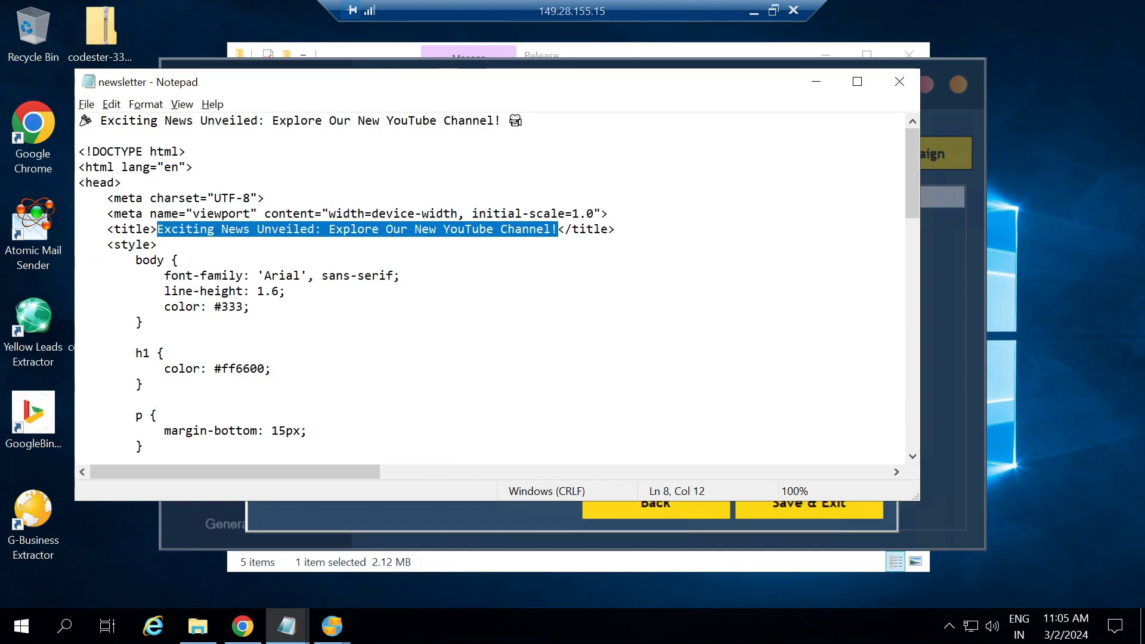
{"action": "right_click", "coordinate": [158, 233]}
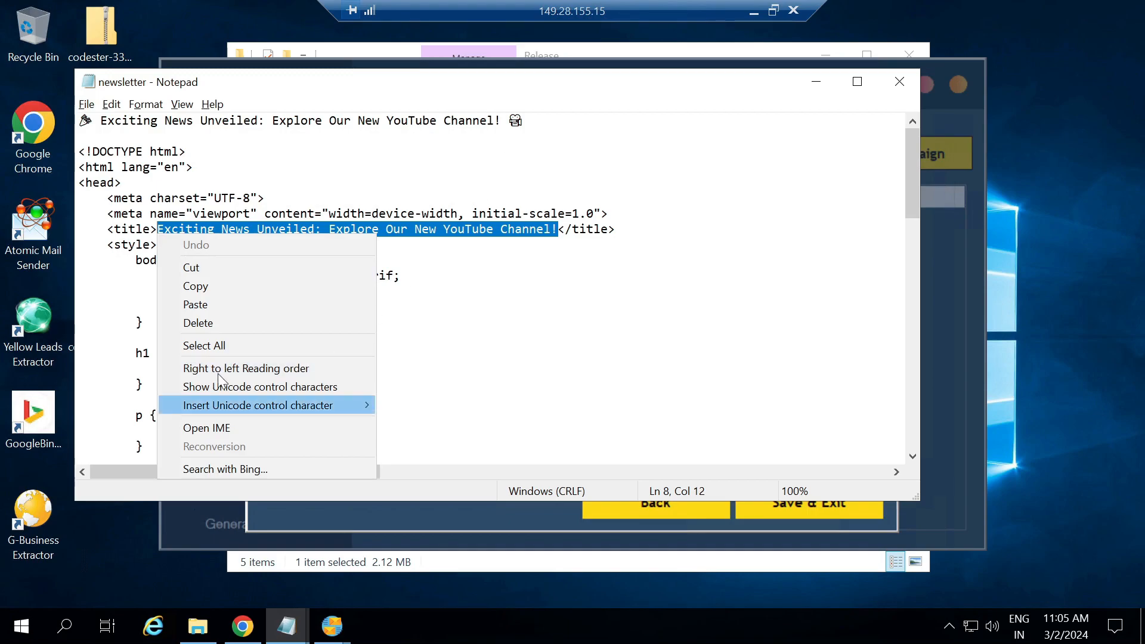
{"action": "left_click", "coordinate": [206, 286]}
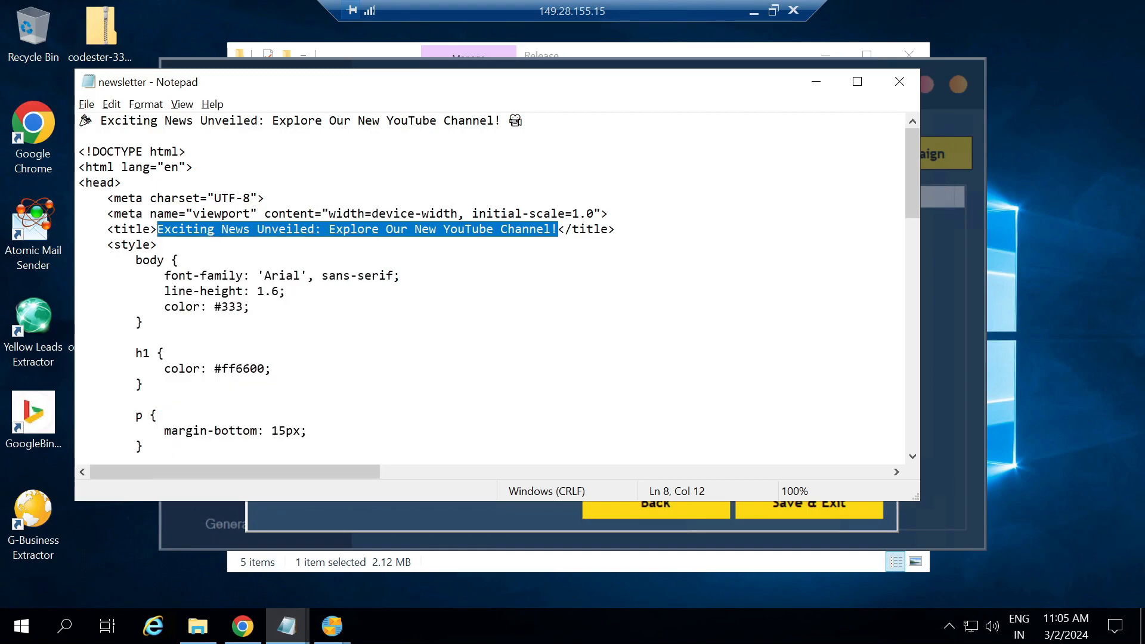
{"action": "left_click", "coordinate": [816, 82]}
{"action": "right_click", "coordinate": [346, 178]}
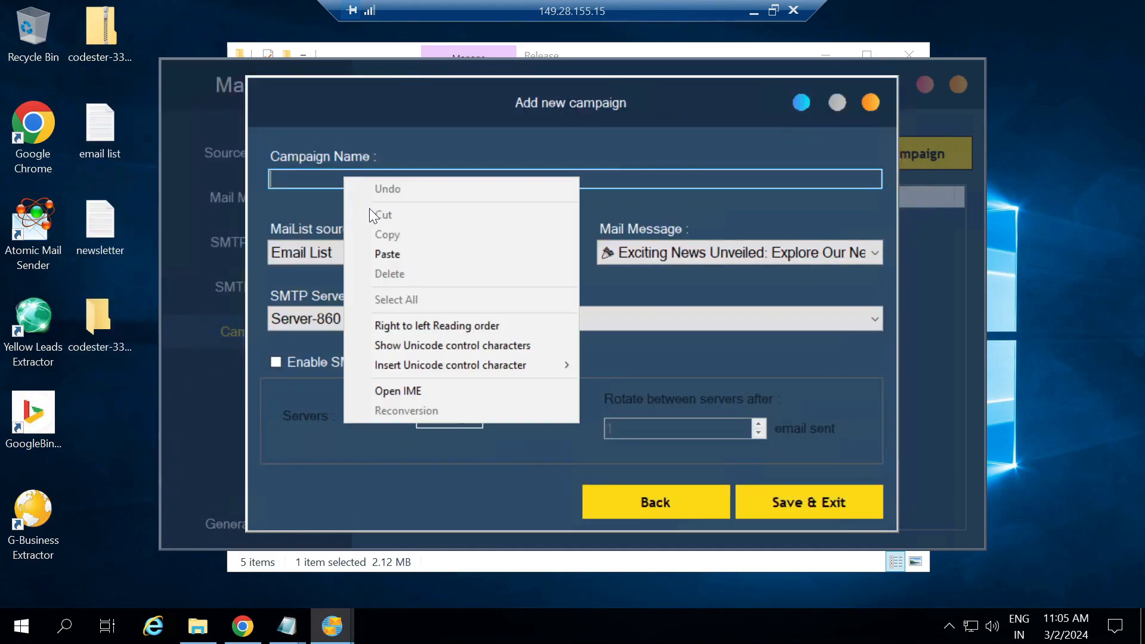
{"action": "left_click", "coordinate": [388, 248]}
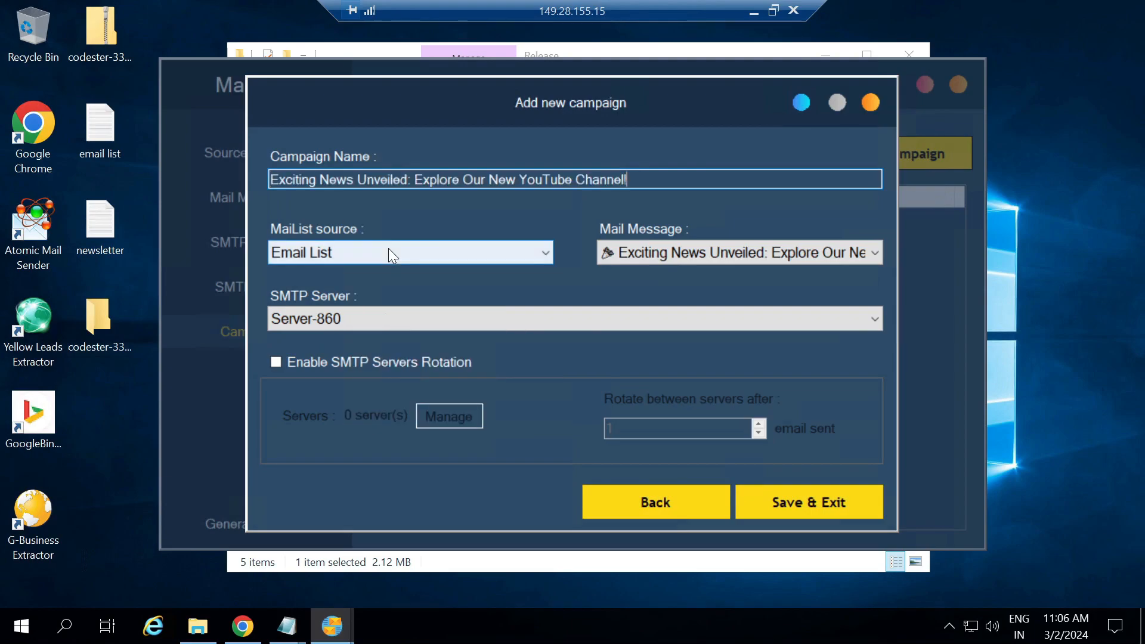
- Choose Email List, the newsletter message and Server-860 for the campaign
{"action": "left_click", "coordinate": [391, 251]}
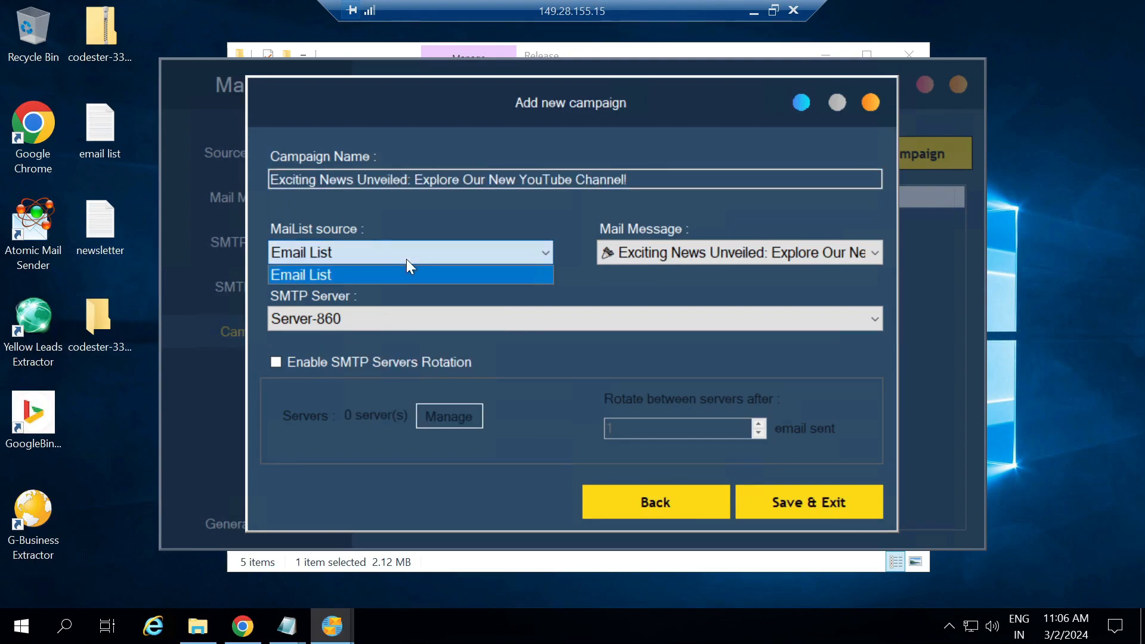
{"action": "left_click", "coordinate": [356, 270]}
{"action": "left_click", "coordinate": [653, 250]}
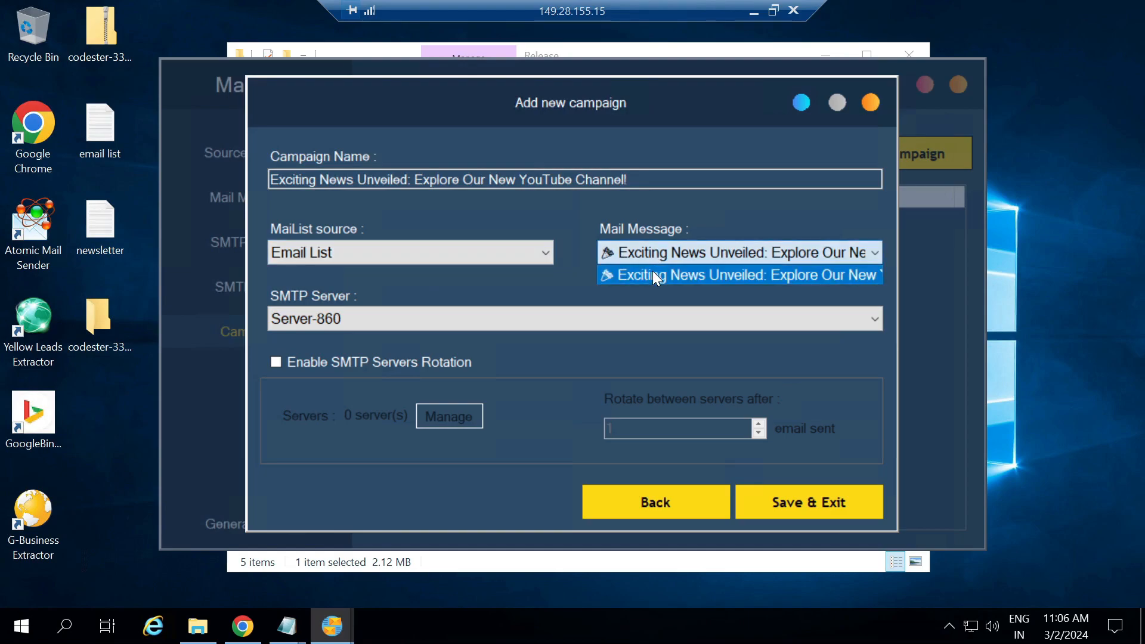
{"action": "left_click", "coordinate": [652, 272]}
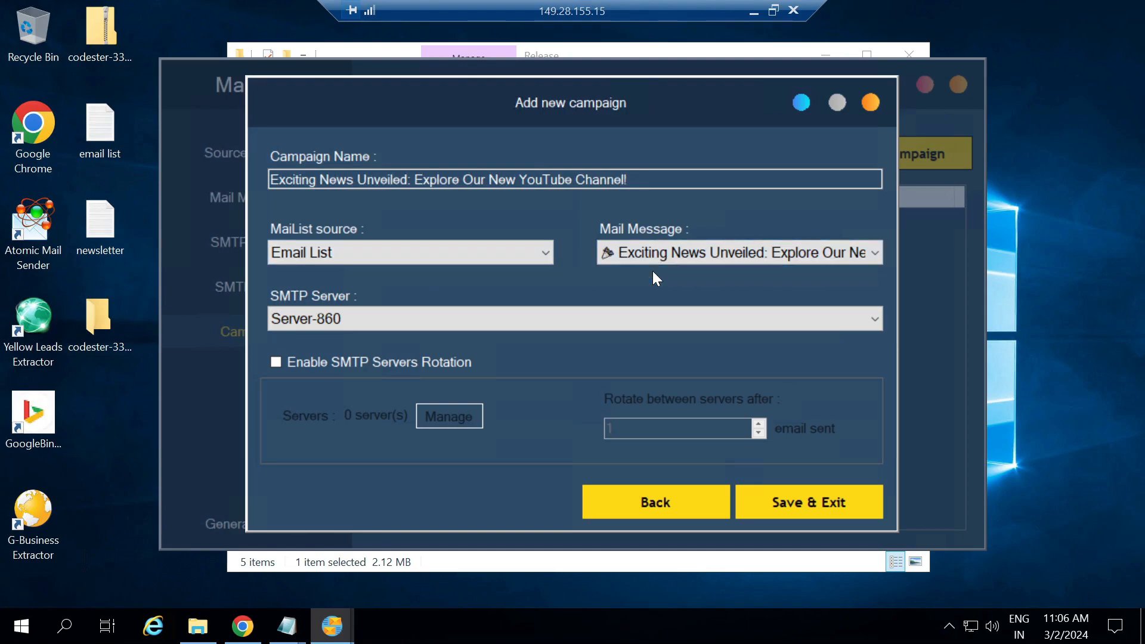
{"action": "left_click", "coordinate": [595, 313]}
{"action": "left_click", "coordinate": [535, 340]}
- Leave SMTP server rotation off and save the campaign as Ready
{"action": "left_click", "coordinate": [276, 362]}
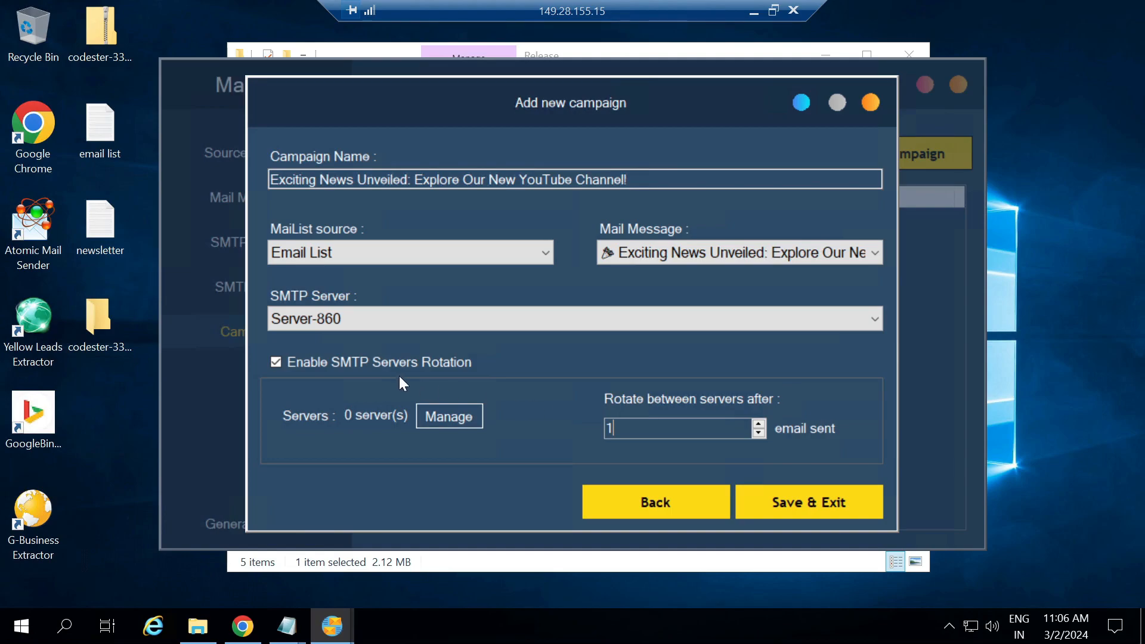
{"action": "left_click", "coordinate": [275, 362]}
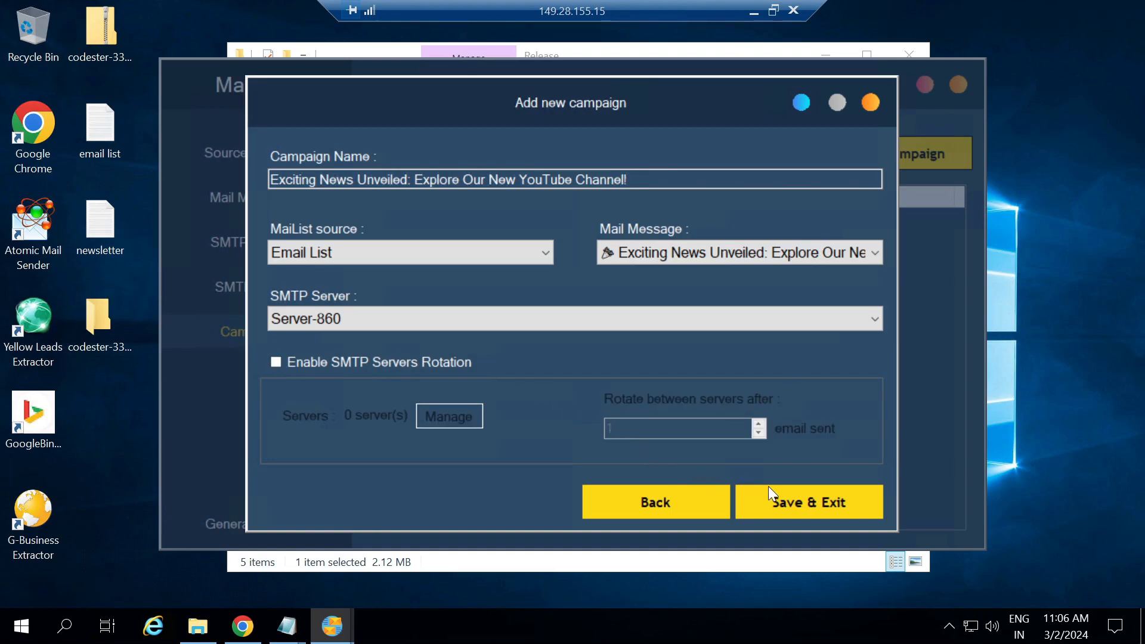
{"action": "left_click", "coordinate": [801, 508]}
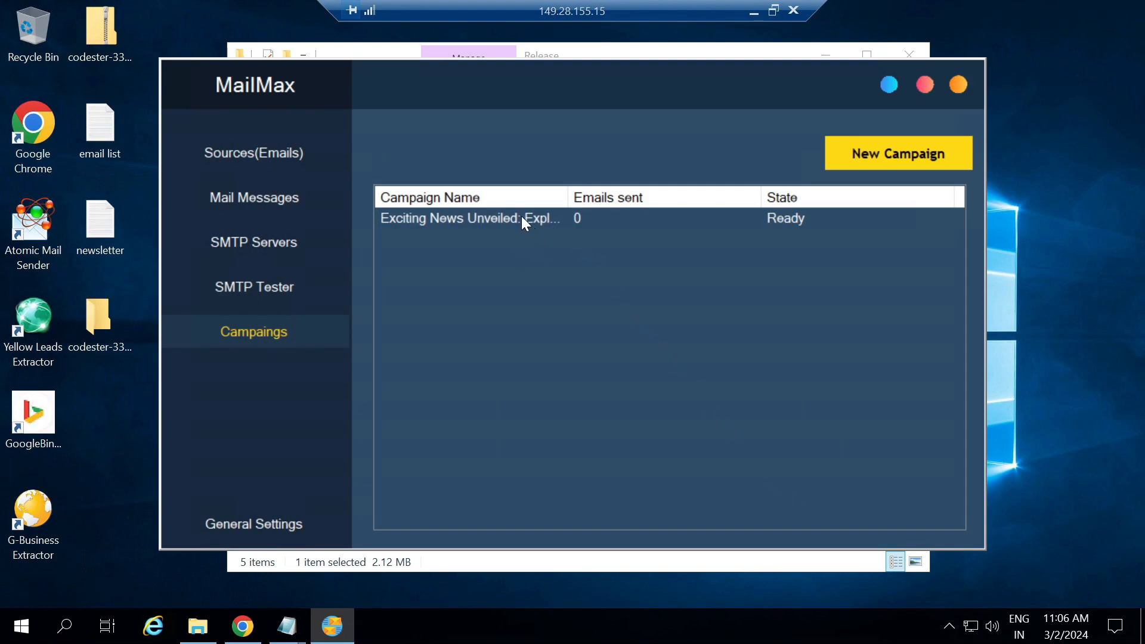
{"action": "left_click", "coordinate": [284, 527]}
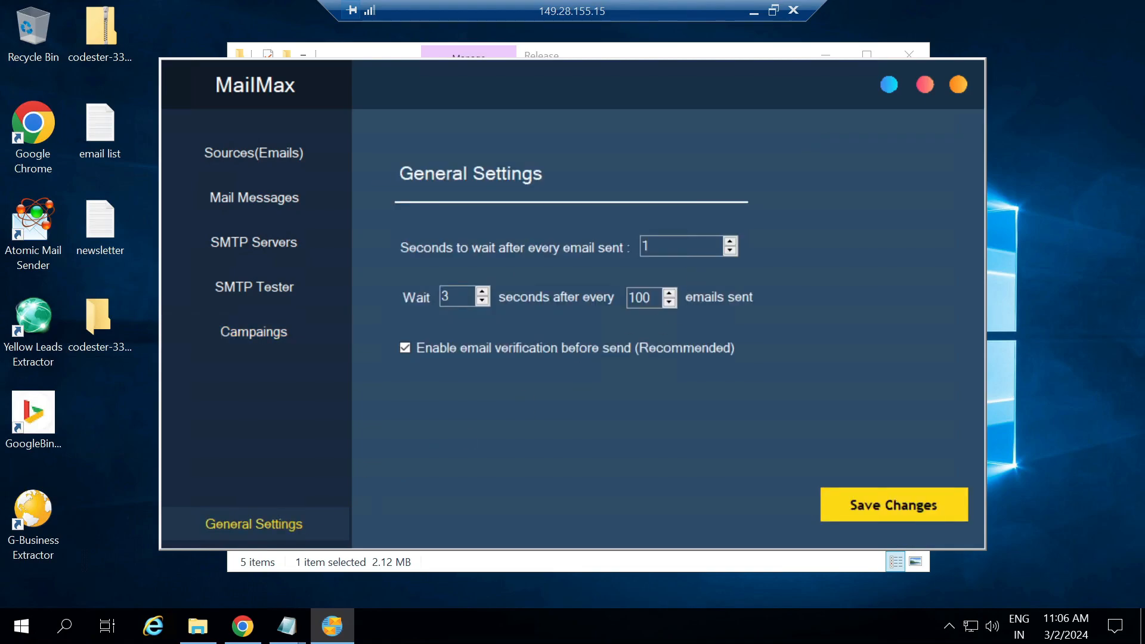
- Set a 5-second wait per email and a 10-second pause every 100 emails, and save
{"action": "left_click_drag", "start_coordinate": [661, 247], "coordinate": [595, 253]}
{"action": "type", "text": "5"}
{"action": "key", "text": "Tab"}
{"action": "type", "text": "10"}
{"action": "left_click", "coordinate": [889, 504]}
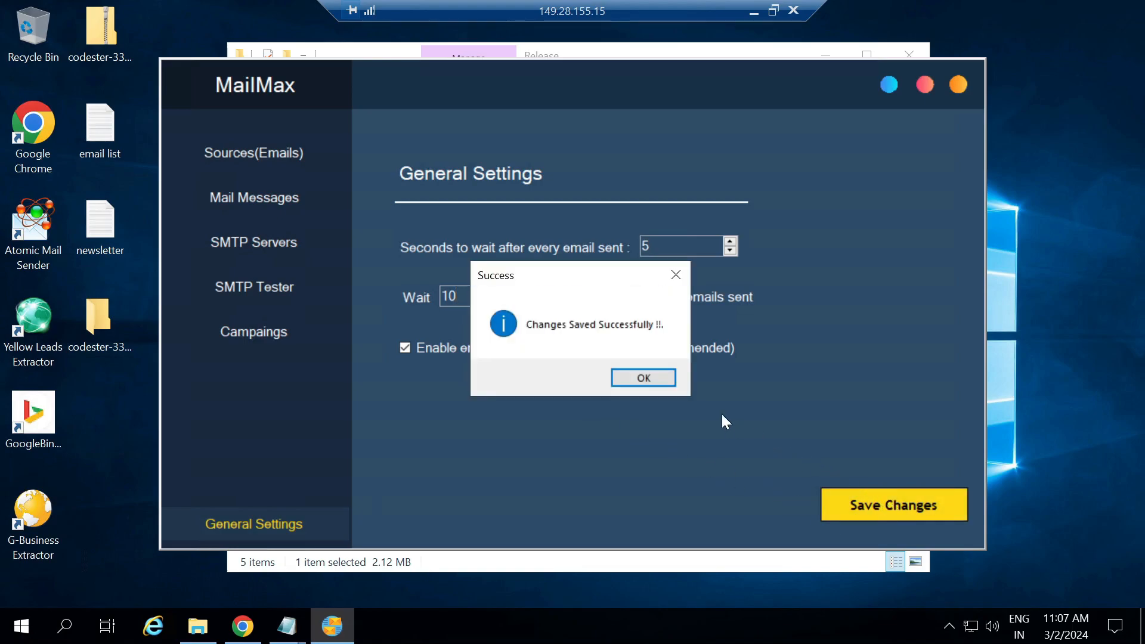
{"action": "left_click", "coordinate": [659, 378]}
{"action": "left_click", "coordinate": [273, 328]}
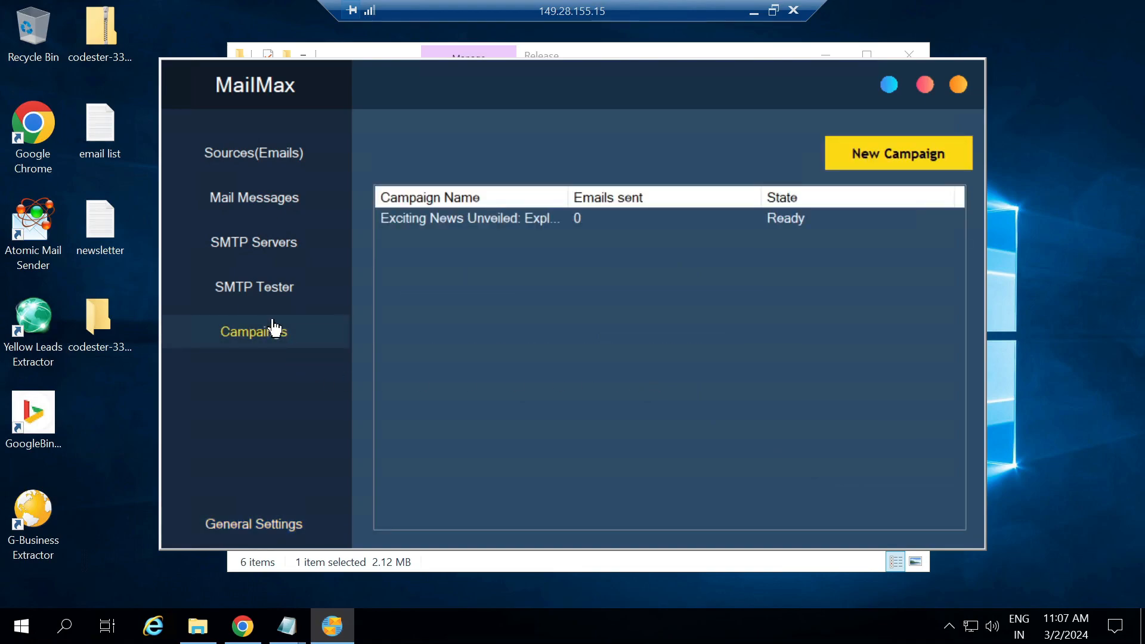
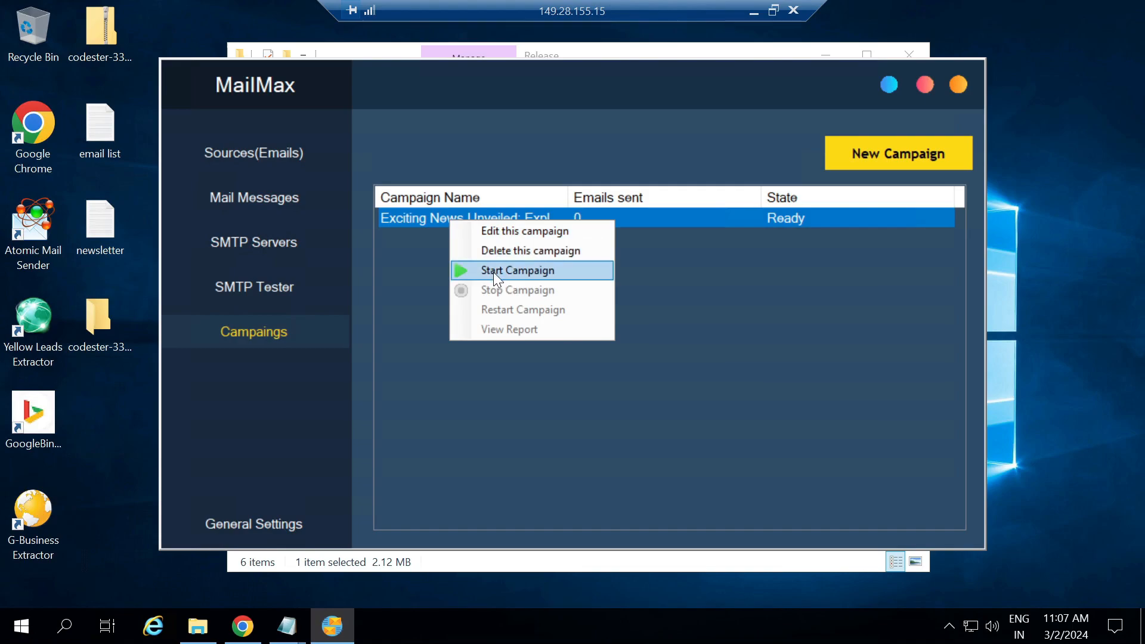
- Start the 'Exciting News Unveiled' campaign so its state changes to Sending
{"action": "left_click", "coordinate": [515, 271]}
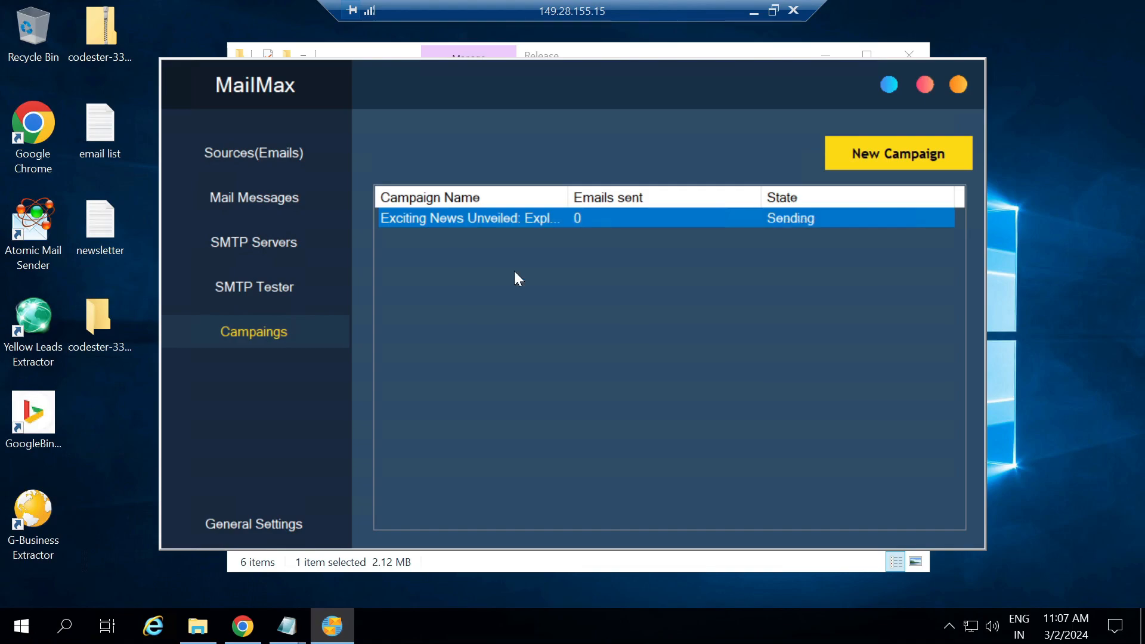
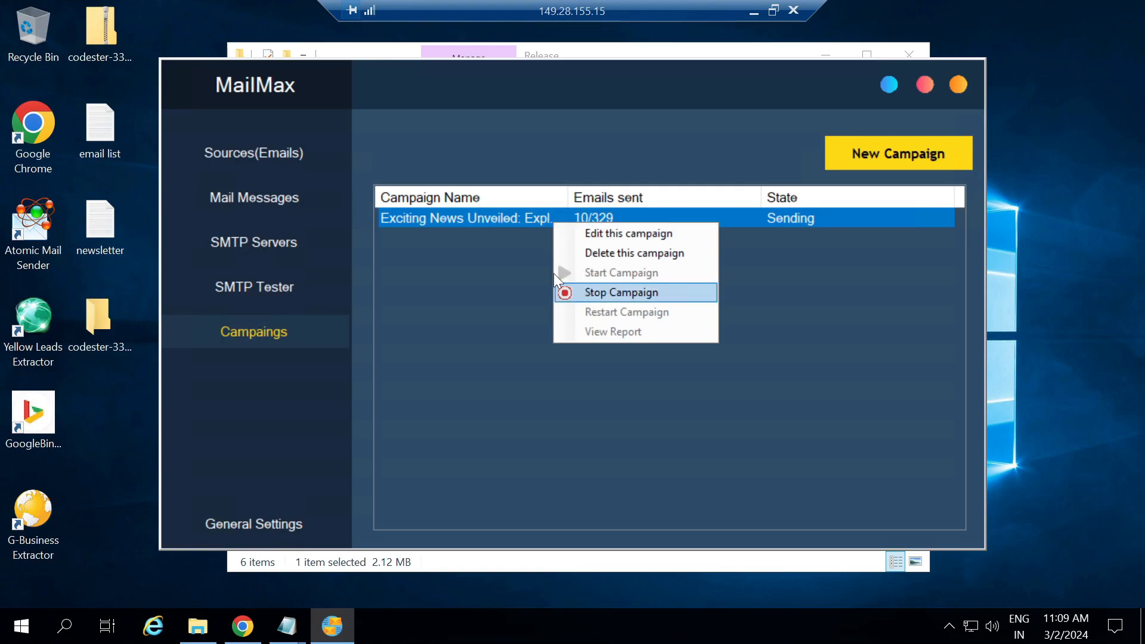
- Dismiss the context menu without stopping the campaign, letting 'Exciting News Unveiled' finish at 329/329 sent
{"action": "left_click", "coordinate": [507, 248]}
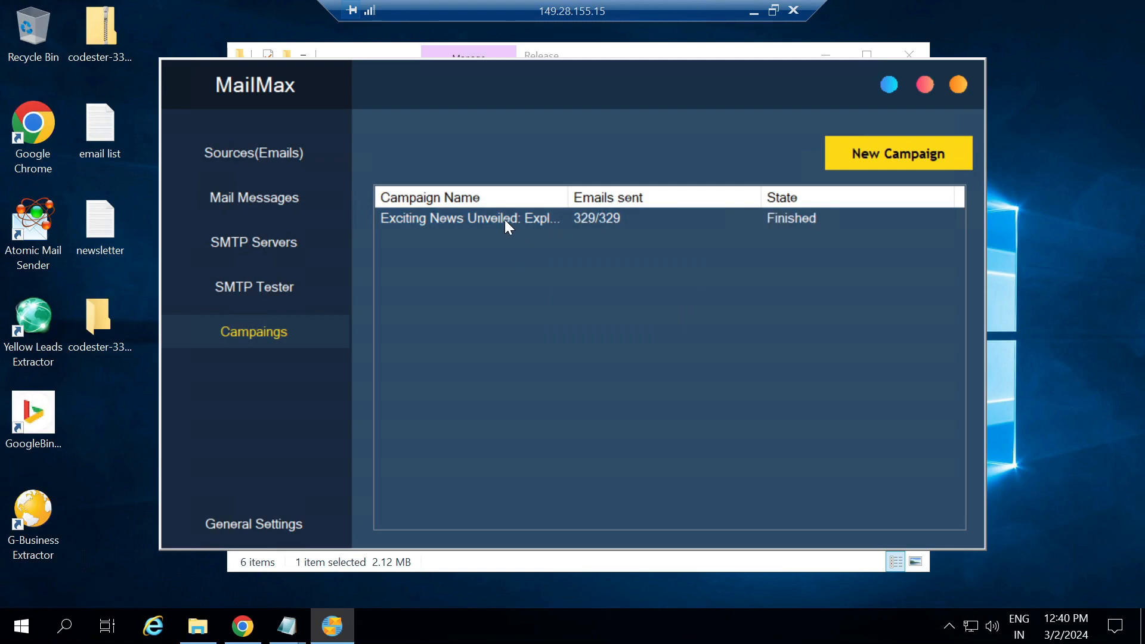
{"action": "right_click", "coordinate": [506, 225]}
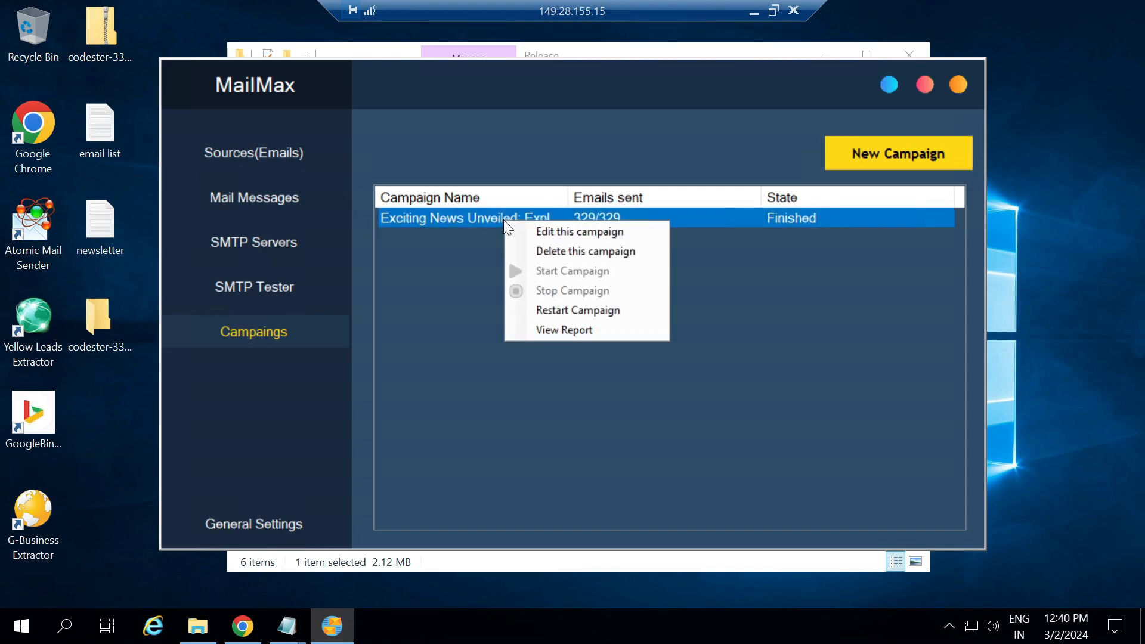
{"action": "left_click", "coordinate": [552, 330]}
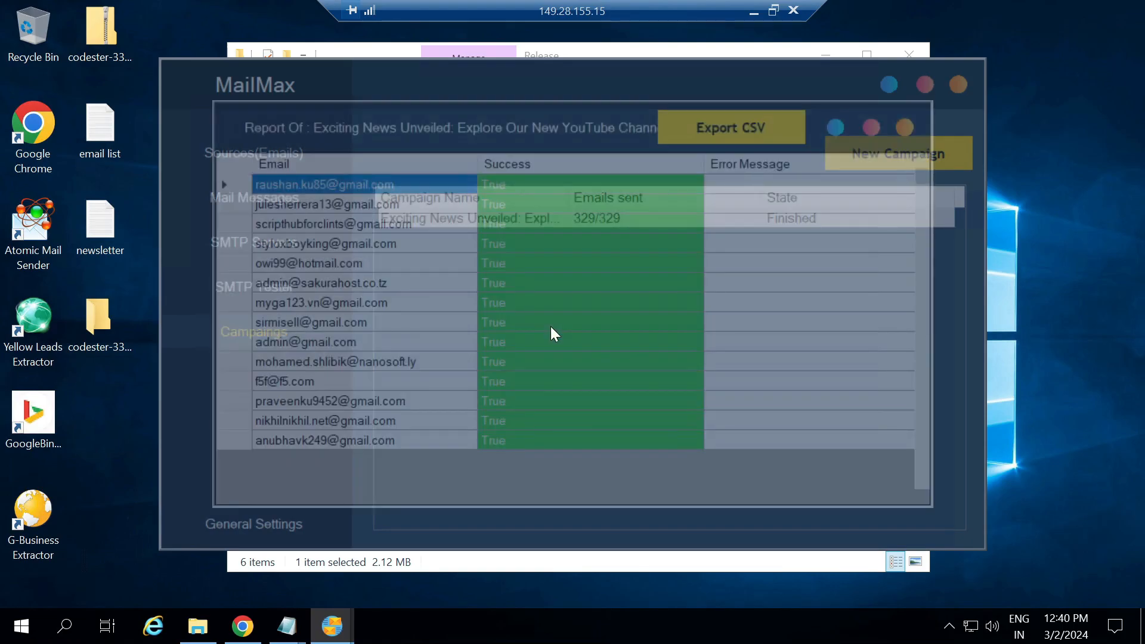
{"action": "scroll", "coordinate": [551, 328], "scroll_direction": "down", "scroll_amount": 5}
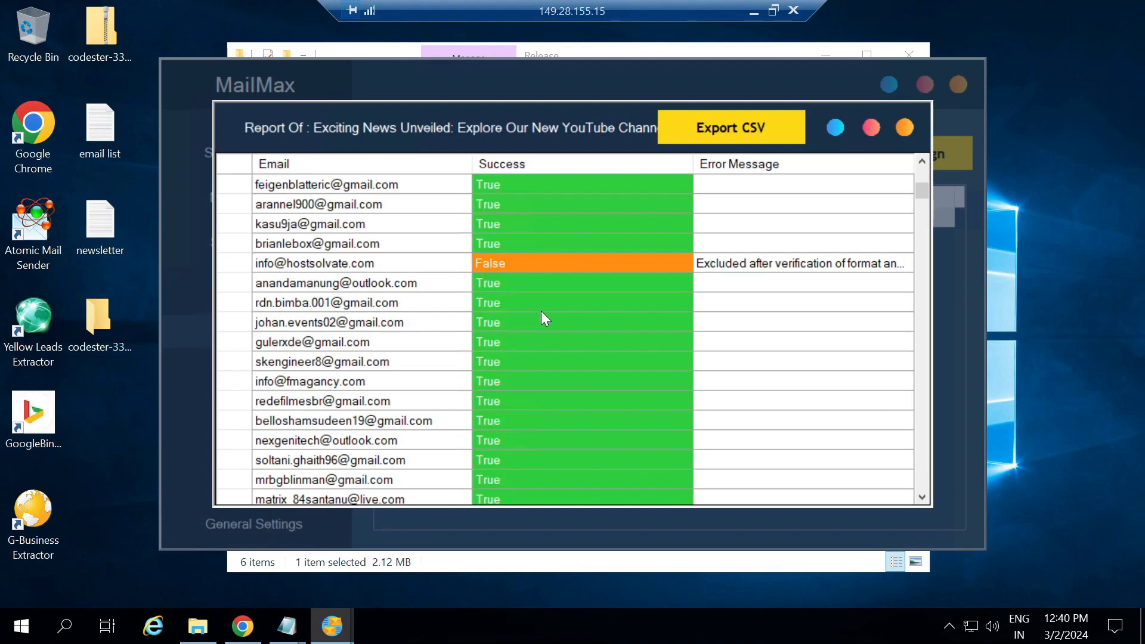
{"action": "scroll", "coordinate": [543, 313], "scroll_direction": "down", "scroll_amount": 9}
{"action": "scroll", "coordinate": [520, 287], "scroll_direction": "down", "scroll_amount": 6}
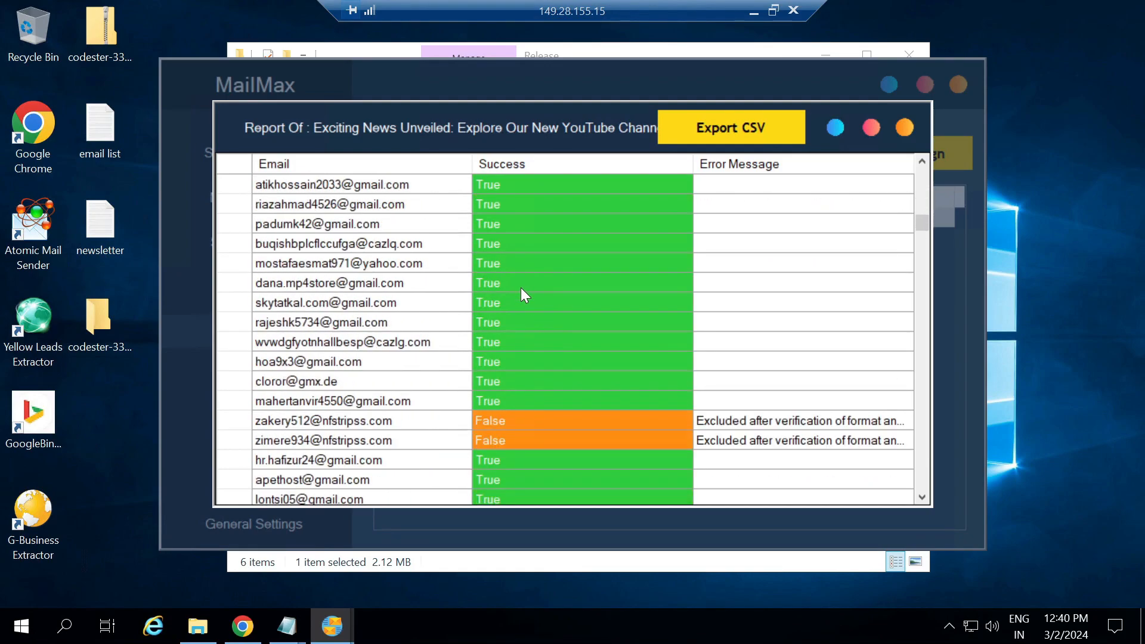
{"action": "scroll", "coordinate": [521, 287], "scroll_direction": "down", "scroll_amount": 10}
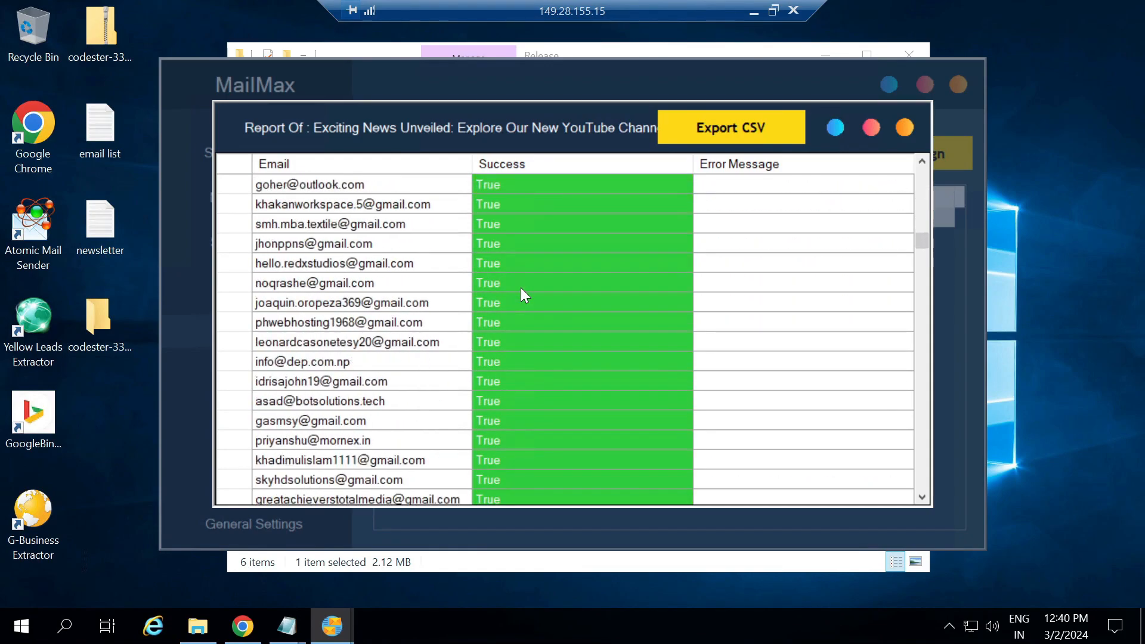
{"action": "scroll", "coordinate": [521, 288], "scroll_direction": "down", "scroll_amount": 14}
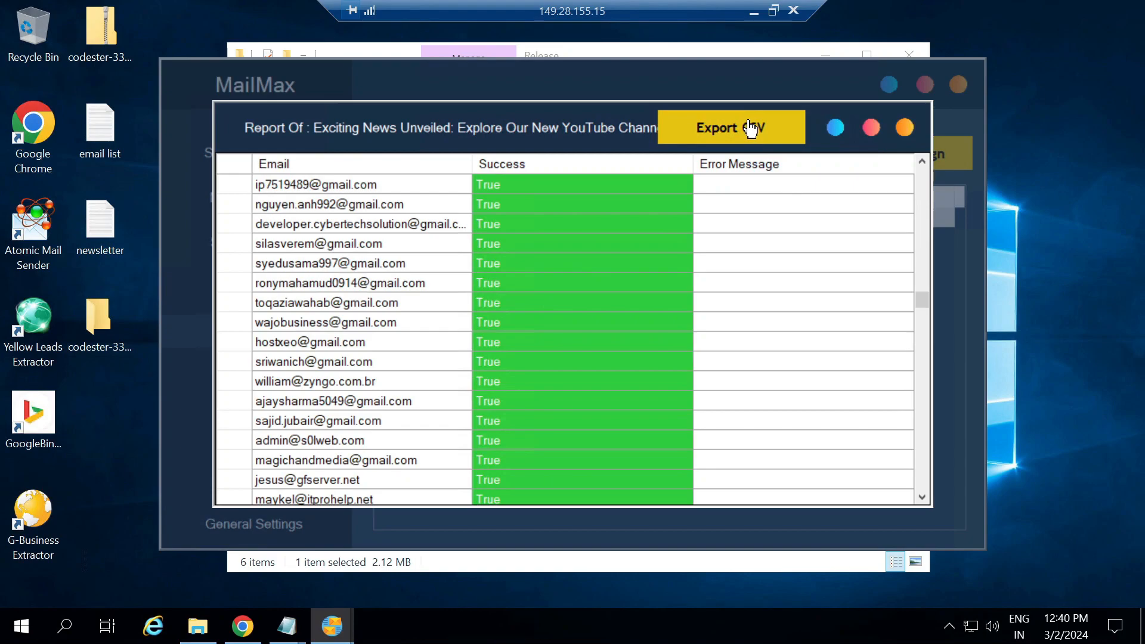
{"action": "left_click", "coordinate": [903, 128]}
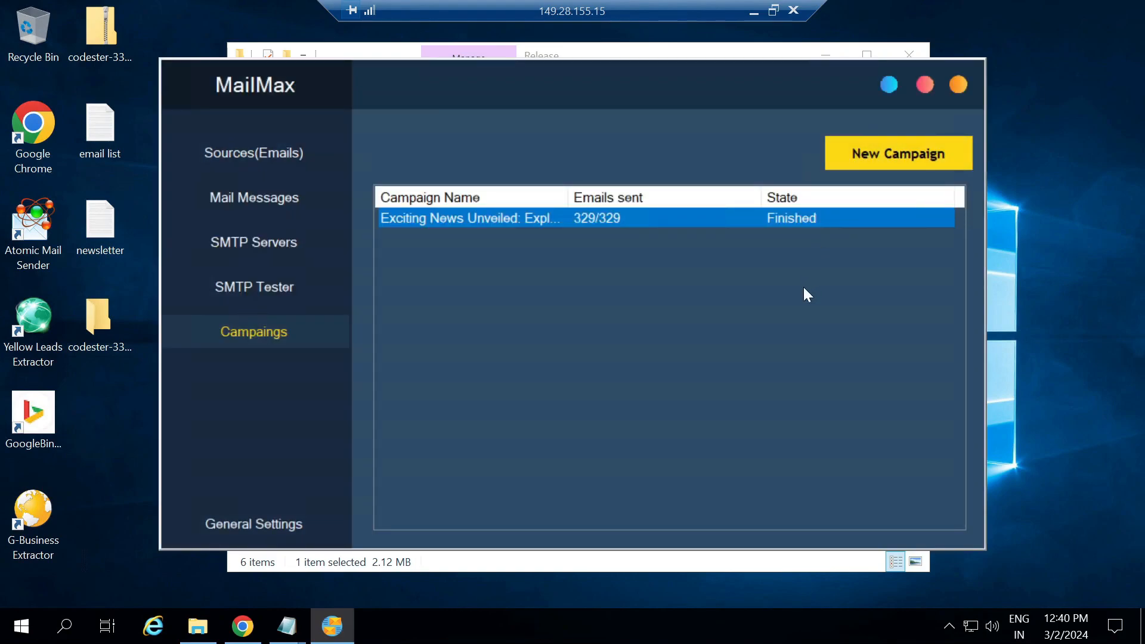